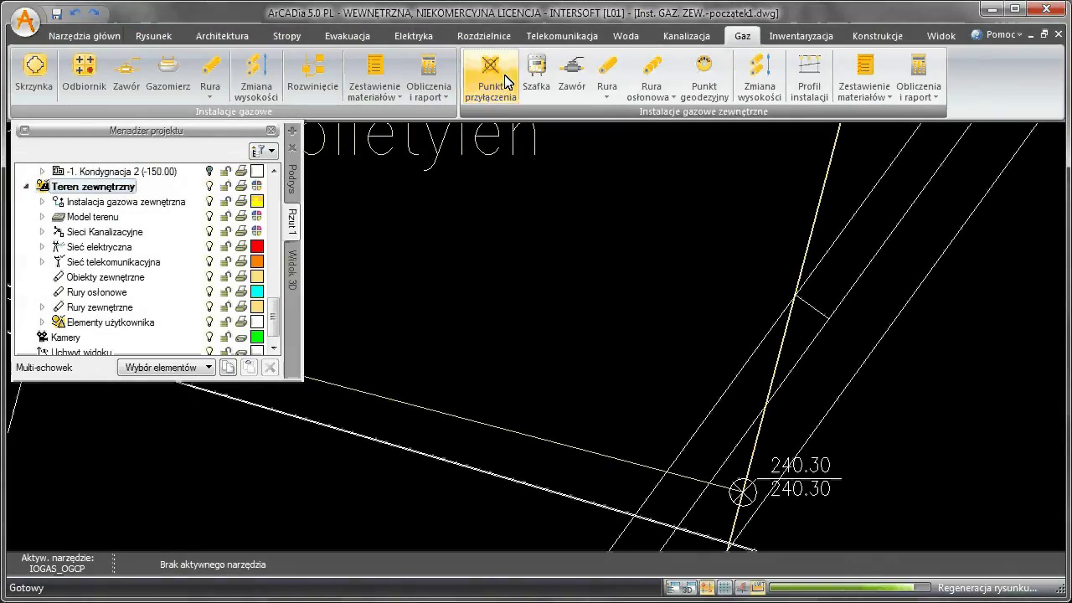
Place connection point ZPP1 on the pipe at the yellow-line snap point, terrain 240.30
left_click(506, 84)
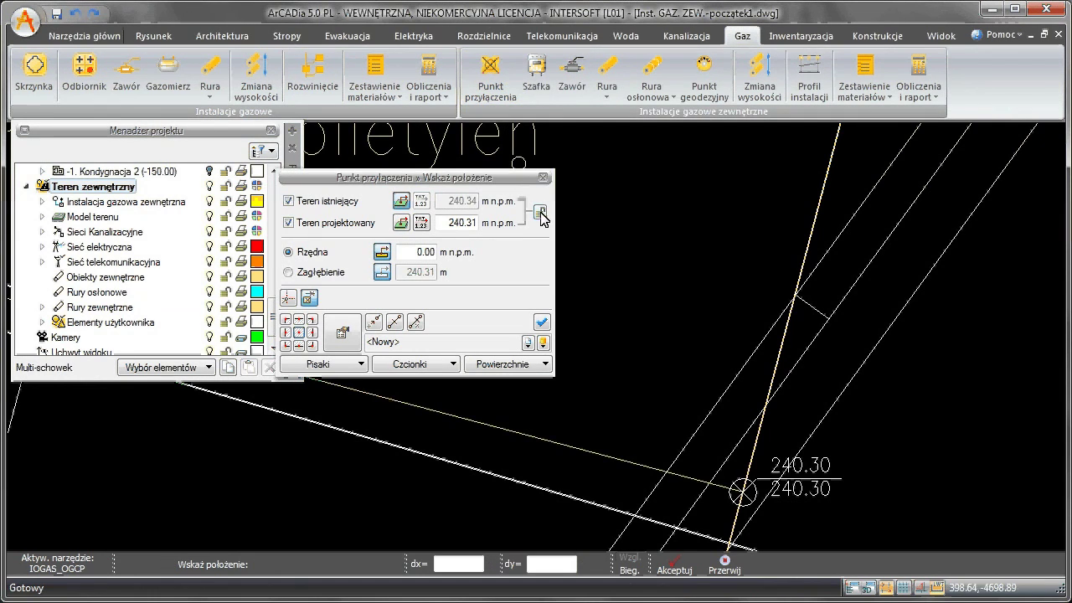
scroll(741, 508, "up", 3)
scroll(746, 469, "up", 2)
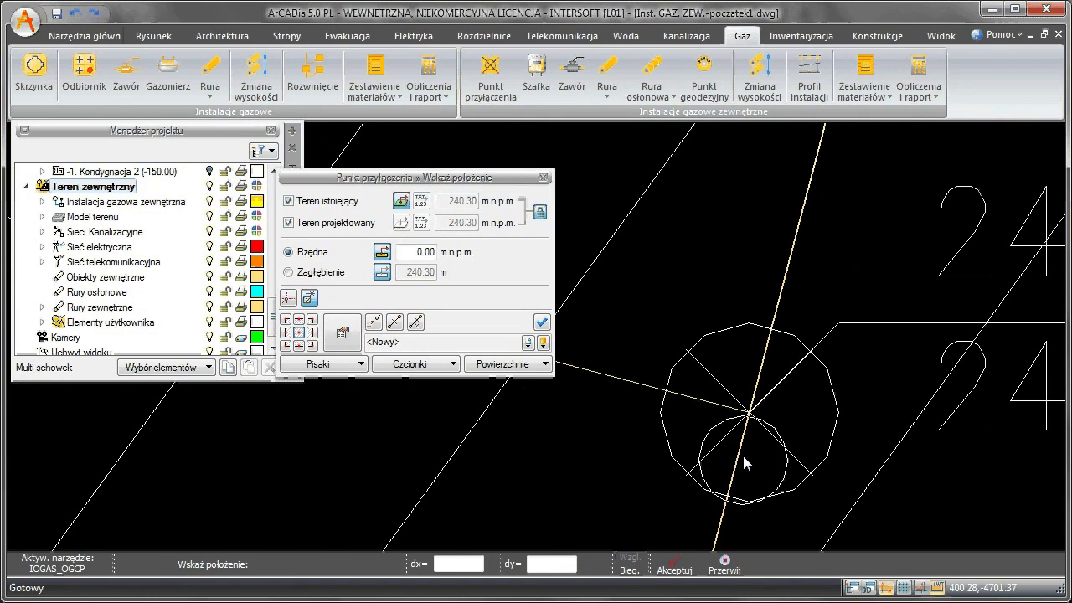
left_click(775, 407)
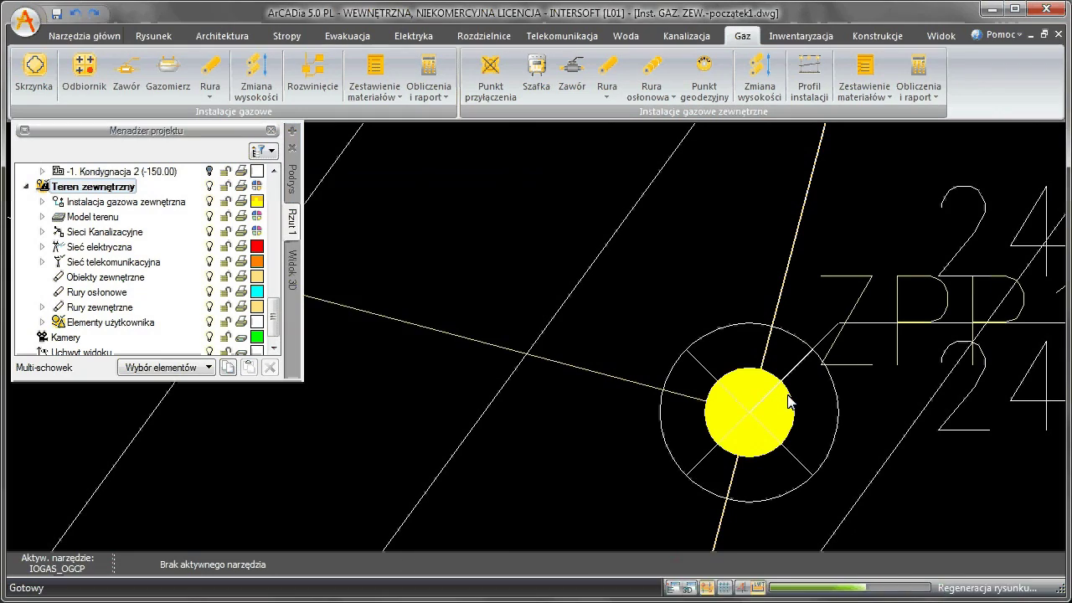
scroll(787, 403, "down", 2)
Add an underground-installation valve (Zawór do zabudowy pod ziemią) to ZPP1's additional equipment
double_click(790, 403)
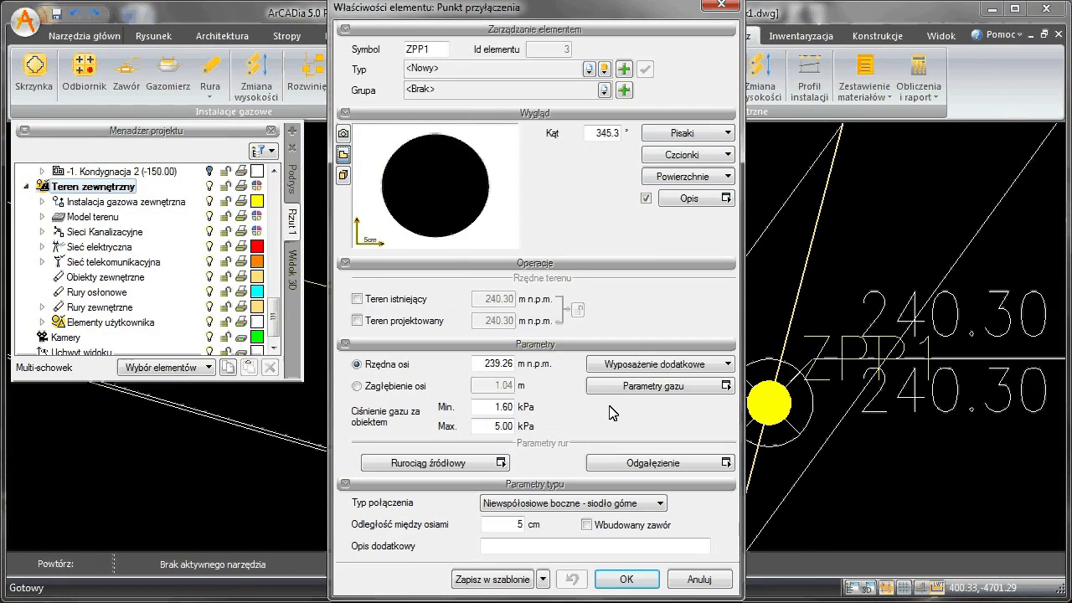
left_click(343, 136)
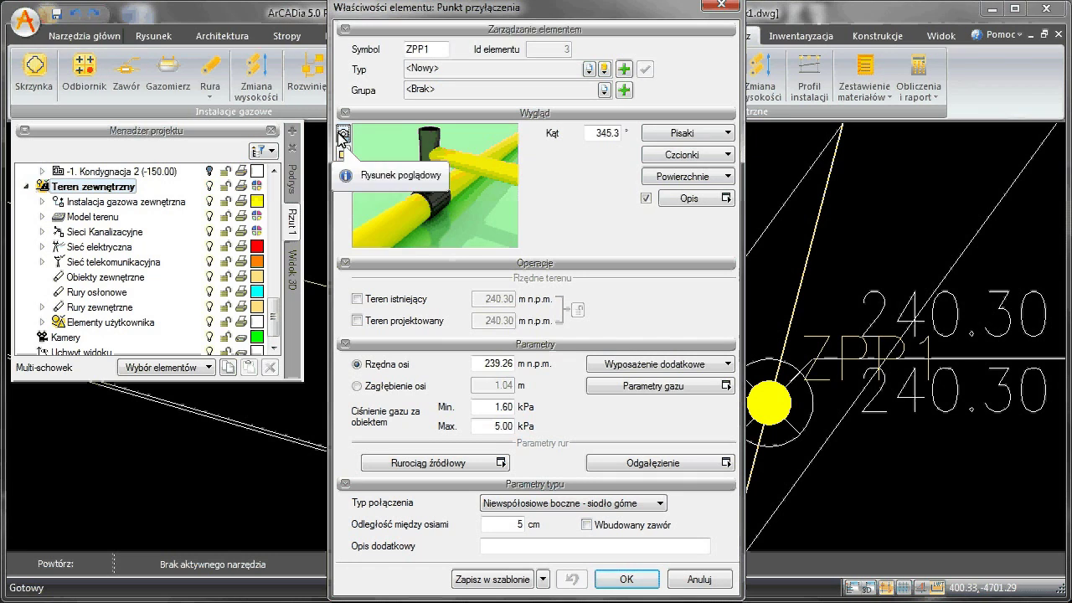
left_click(657, 364)
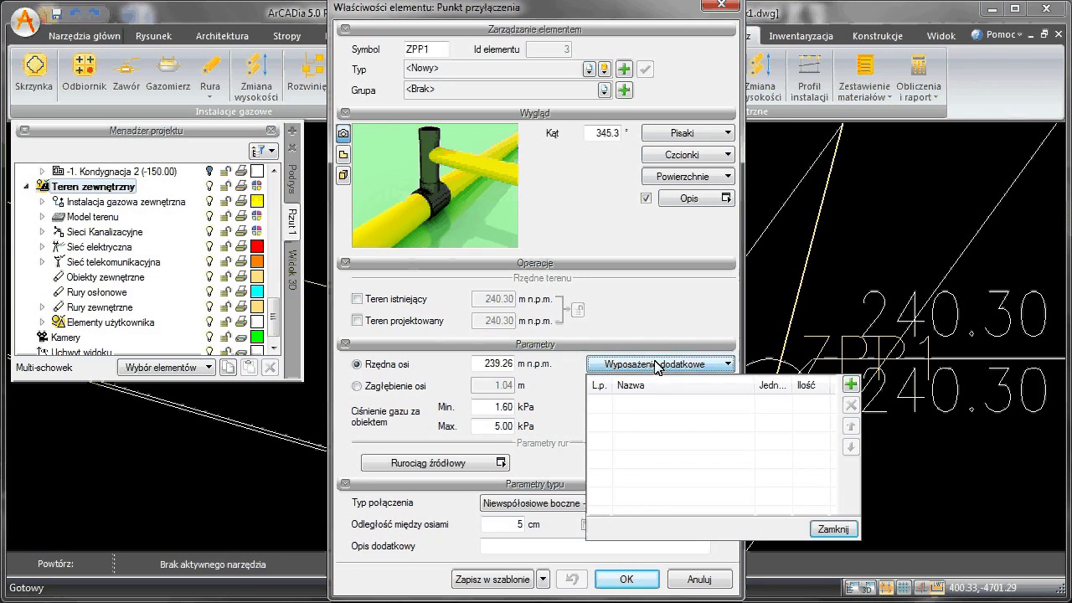
left_click(851, 385)
left_click(747, 410)
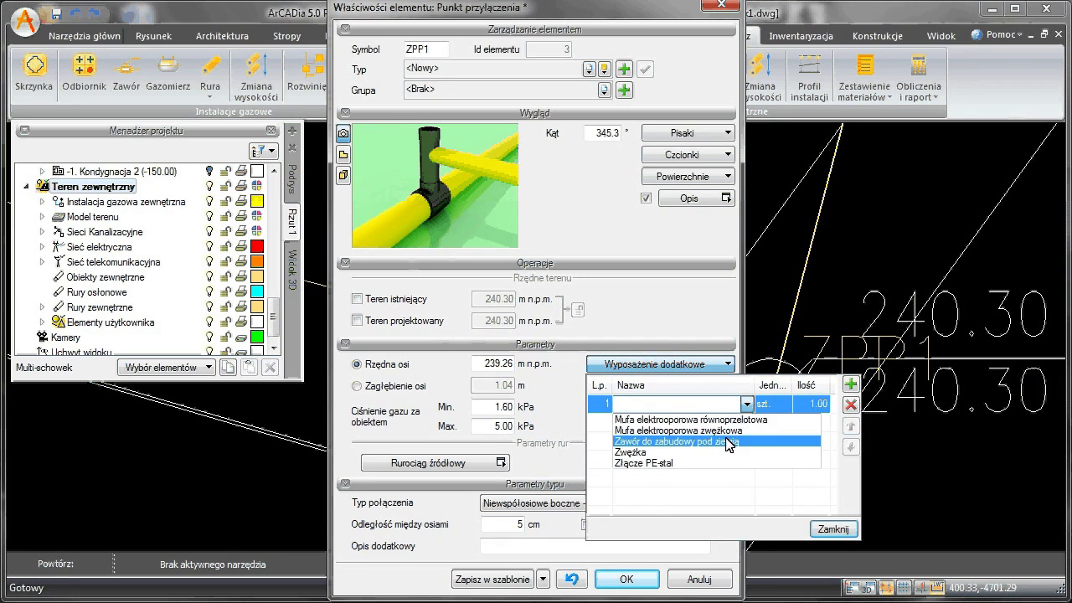
left_click(727, 442)
left_click(833, 529)
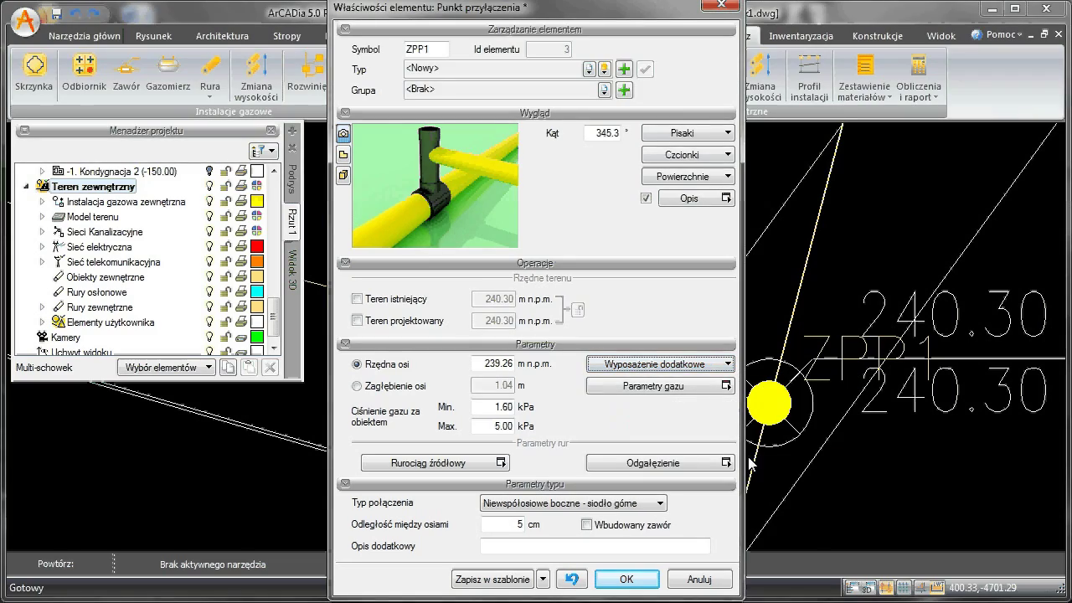
Leave ZPP1's gas parameters and gas family unchanged and confirm its properties
left_click(678, 387)
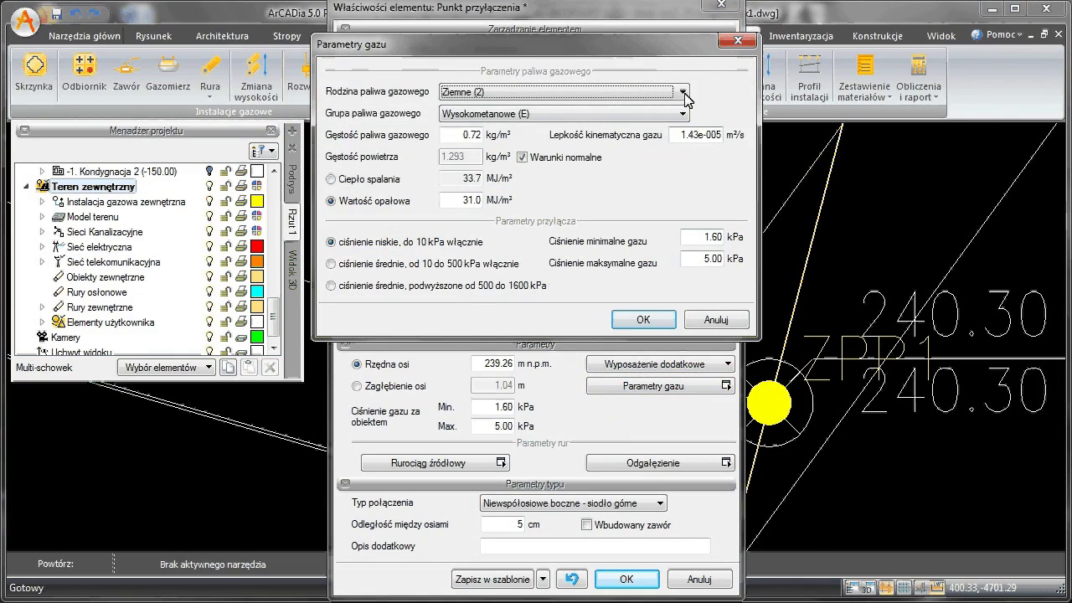
left_click(683, 92)
left_click(657, 317)
left_click(643, 319)
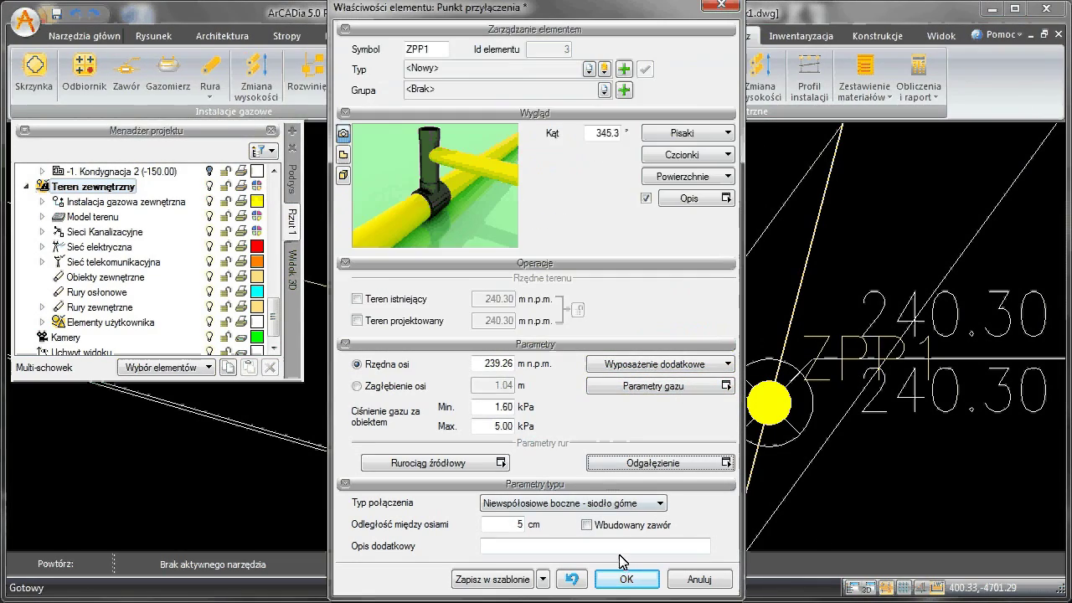
left_click(623, 580)
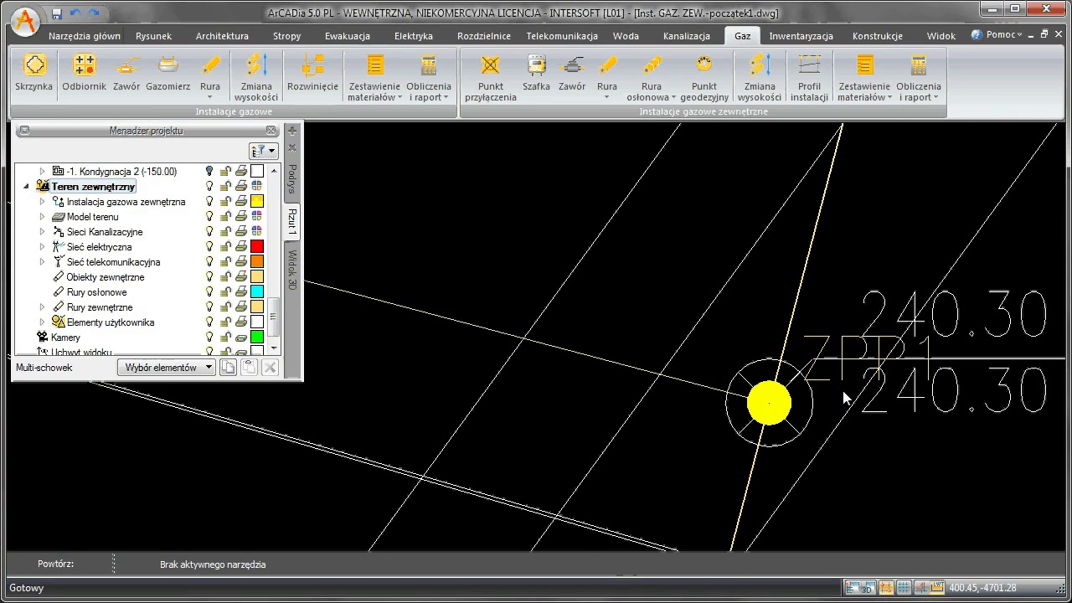
Preview the finished gas network in the Widok 3D window, then close it
scroll(833, 383, "down", 5)
scroll(840, 390, "down", 2)
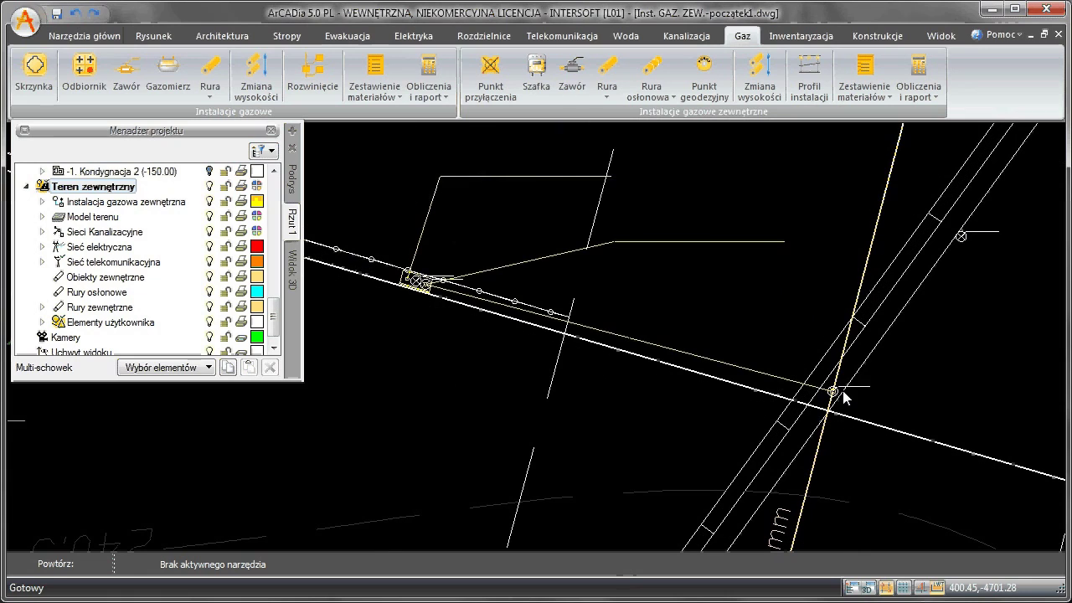
left_click(934, 35)
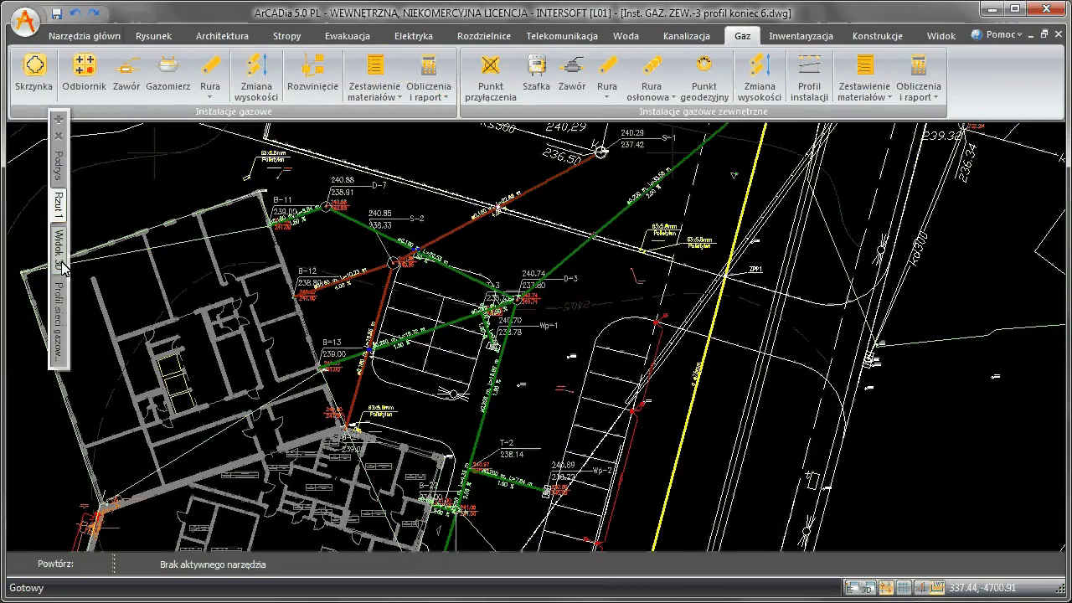
left_click(63, 266)
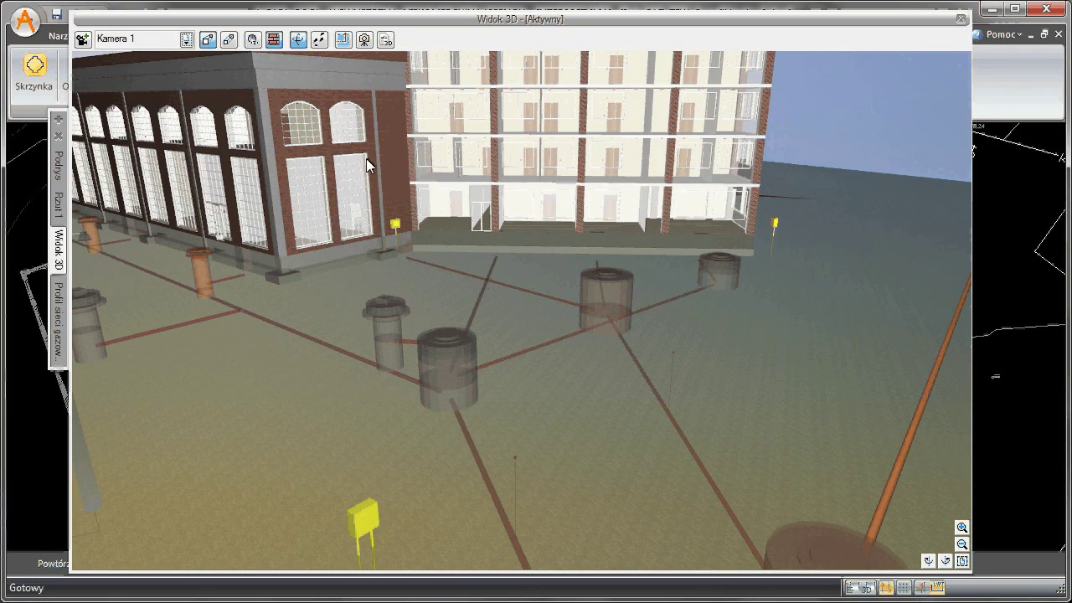
left_click(962, 19)
left_click(610, 73)
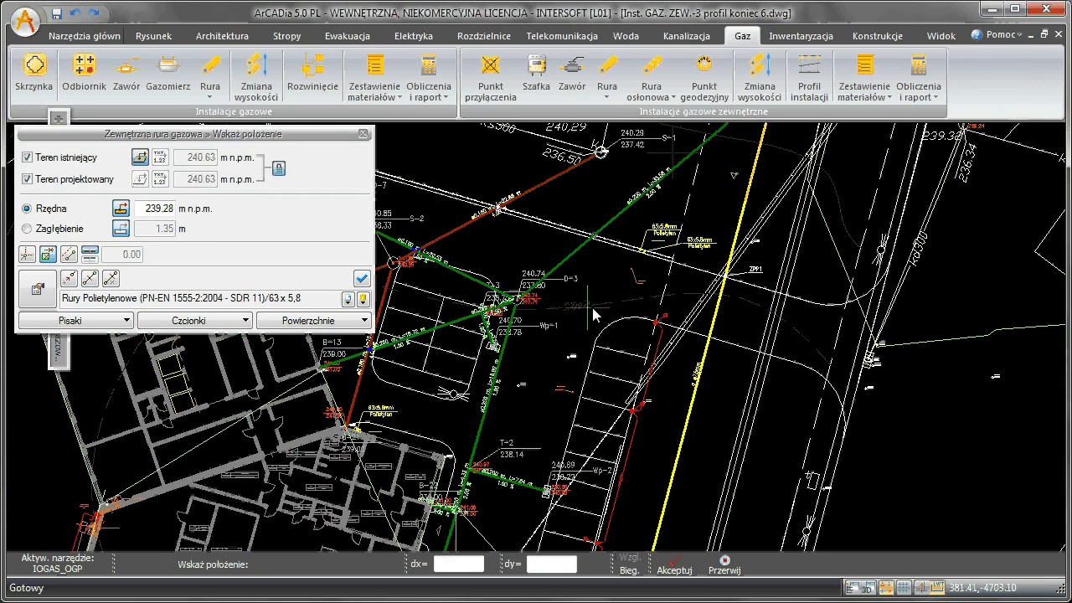
scroll(725, 283, "up", 2)
scroll(717, 270, "up", 2)
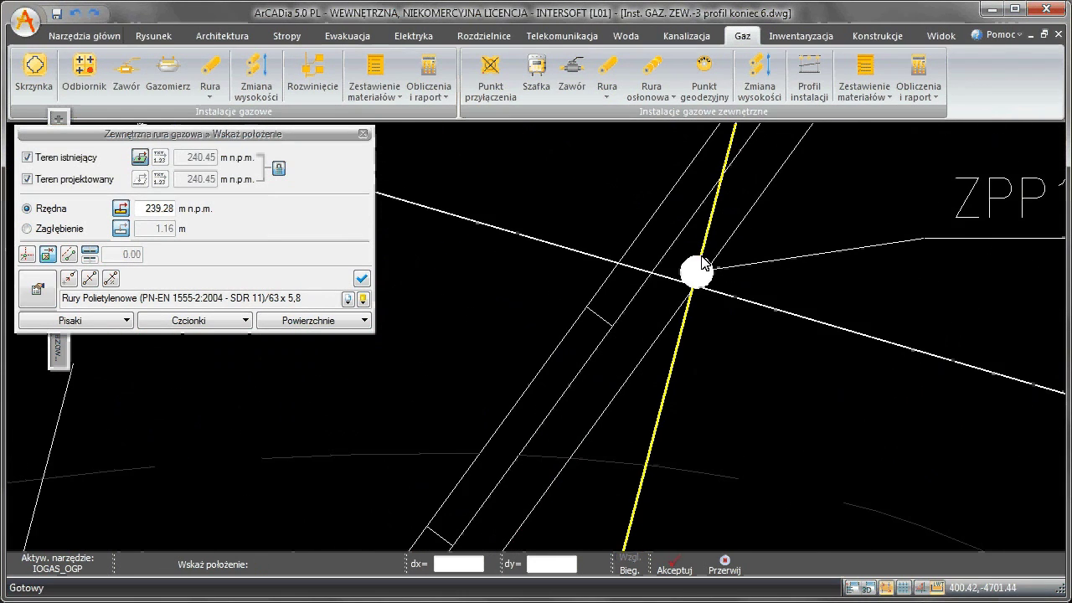
scroll(703, 268, "up", 1)
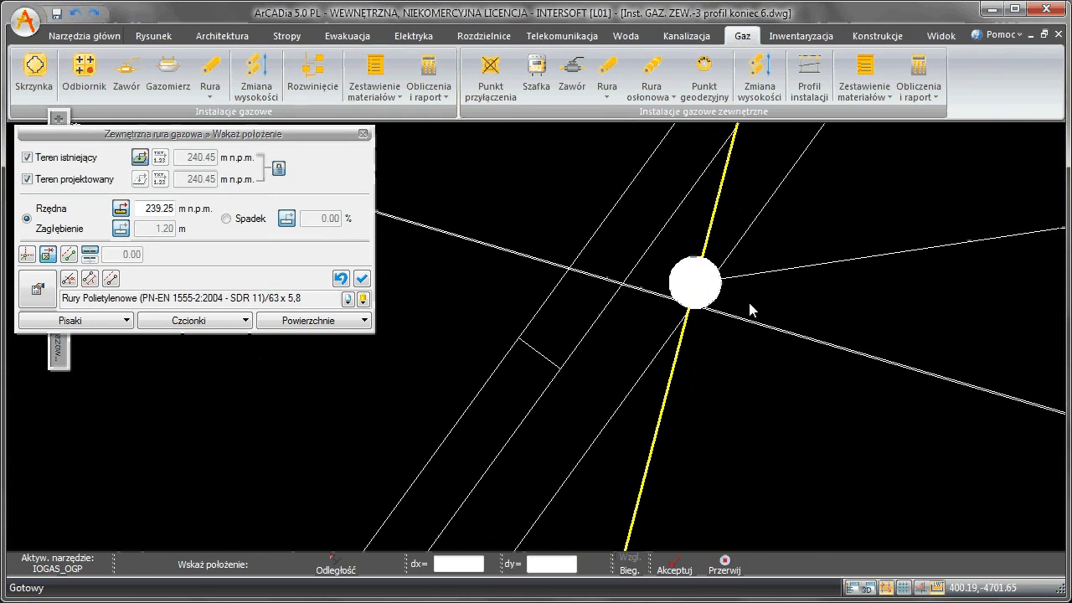
scroll(843, 341, "down", 1)
scroll(849, 348, "down", 1)
scroll(796, 343, "down", 1)
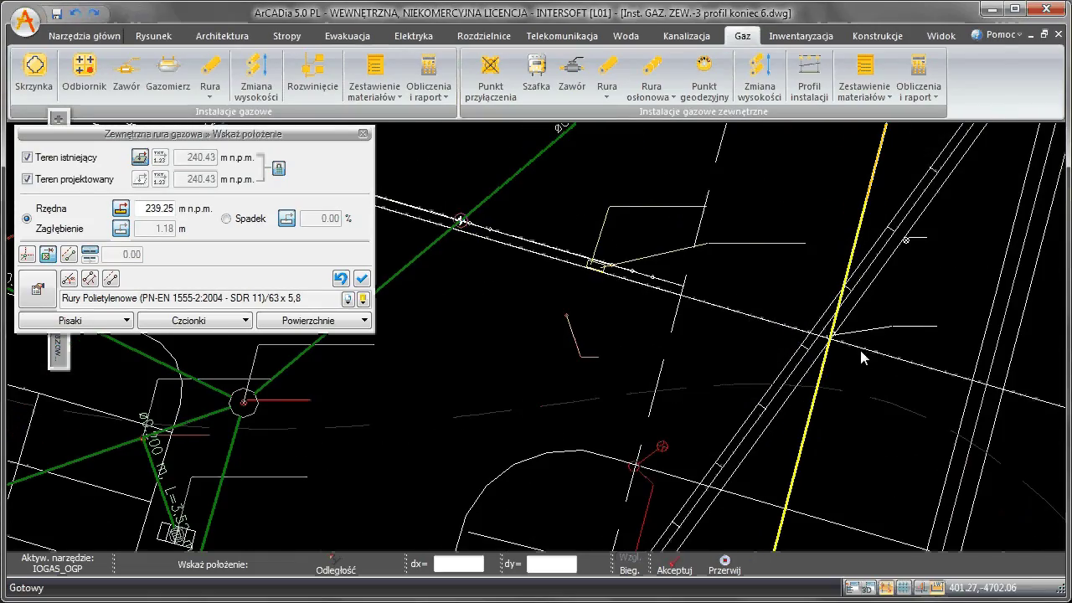
scroll(597, 268, "up", 2)
scroll(620, 310, "up", 1)
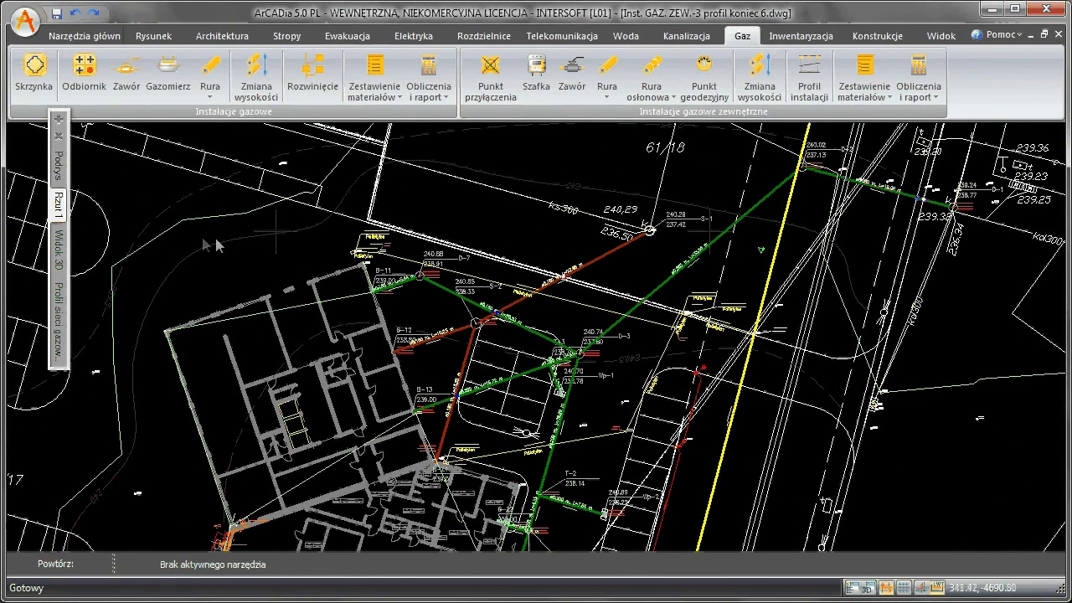
left_click(63, 260)
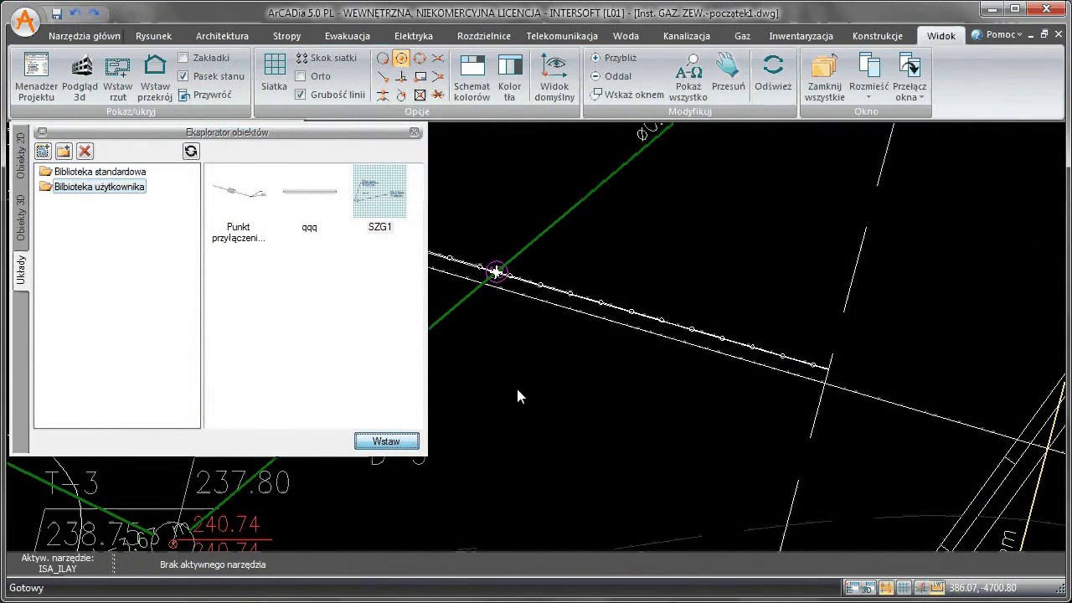
Insert the SZG1 user-library block as ZSZG1 onto the 63x5.8 mm polyethylene pipe
key("Return")
scroll(650, 328, "up", 3)
middle_click_drag(663, 335, 794, 375)
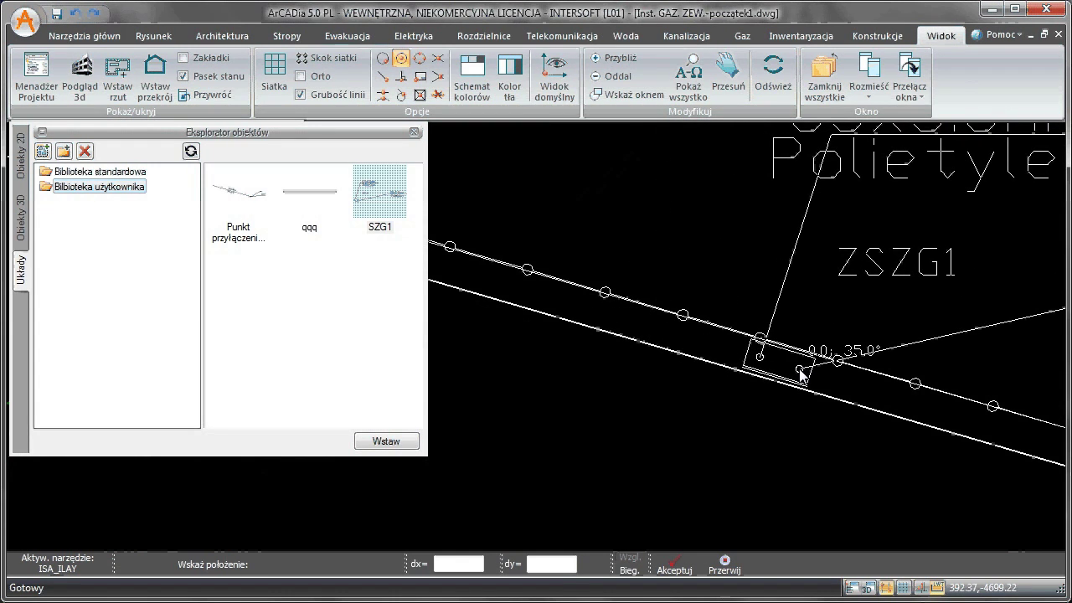
left_click(799, 368)
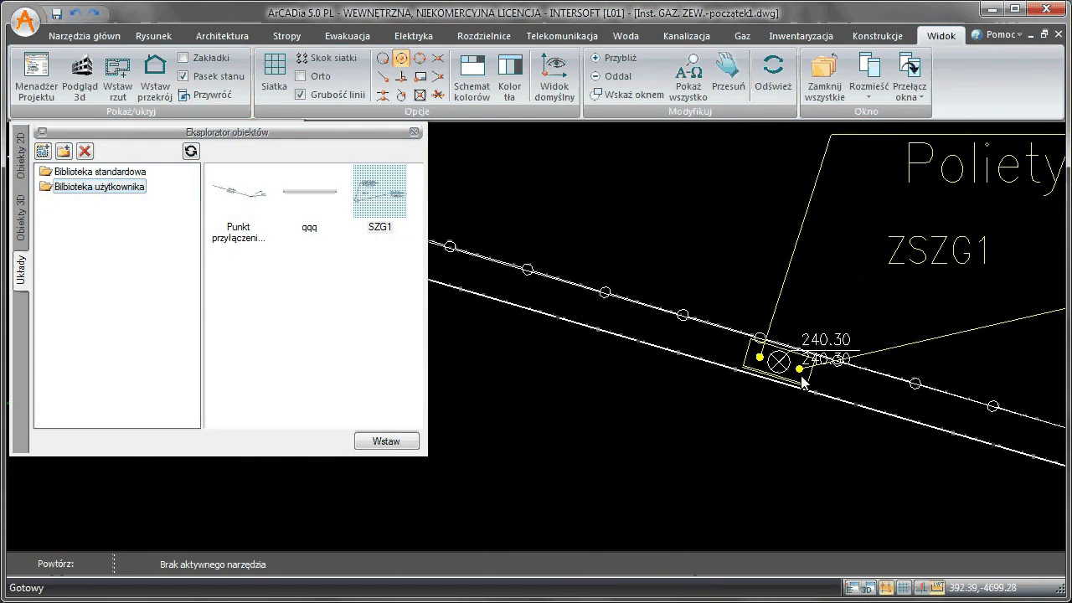
scroll(802, 382, "down", 5)
left_click(741, 36)
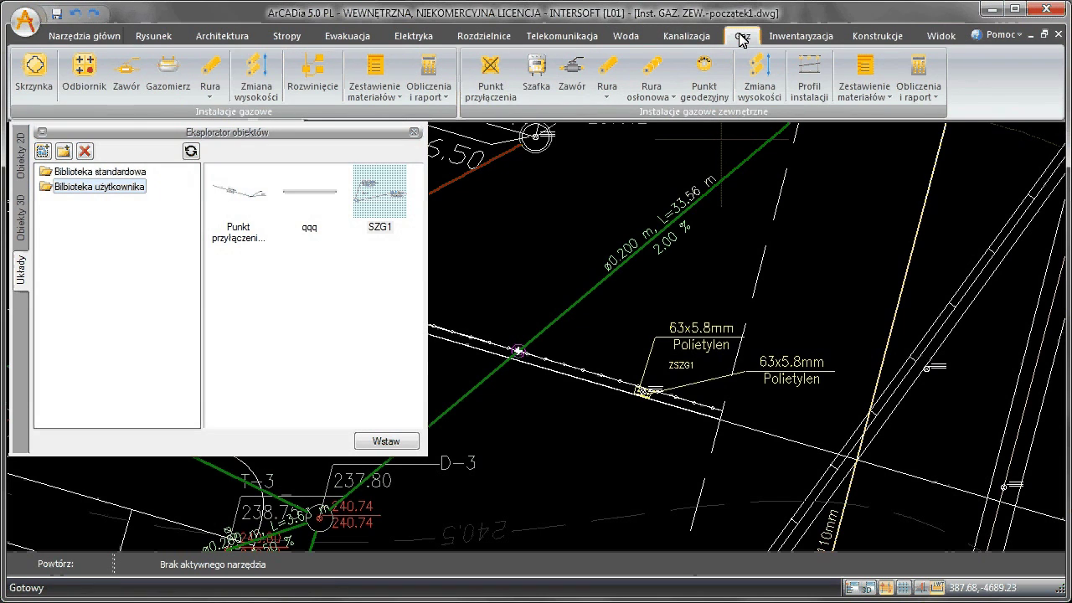
Draw a polyethylene gas pipe from ZSZG1 to a connection point at the 240.30 snap point
left_click(617, 76)
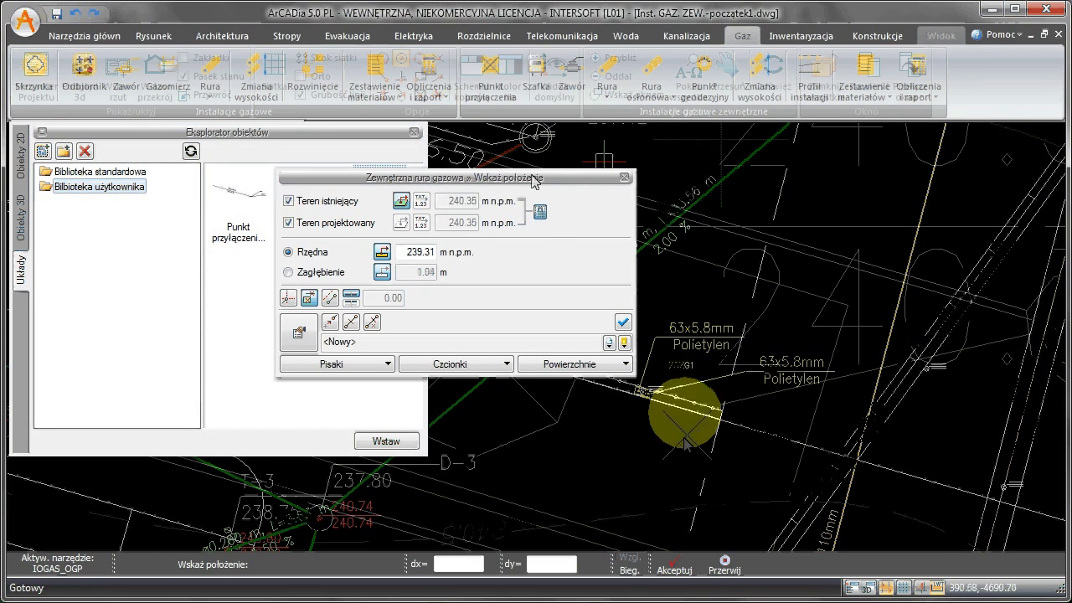
scroll(682, 402, "up", 3)
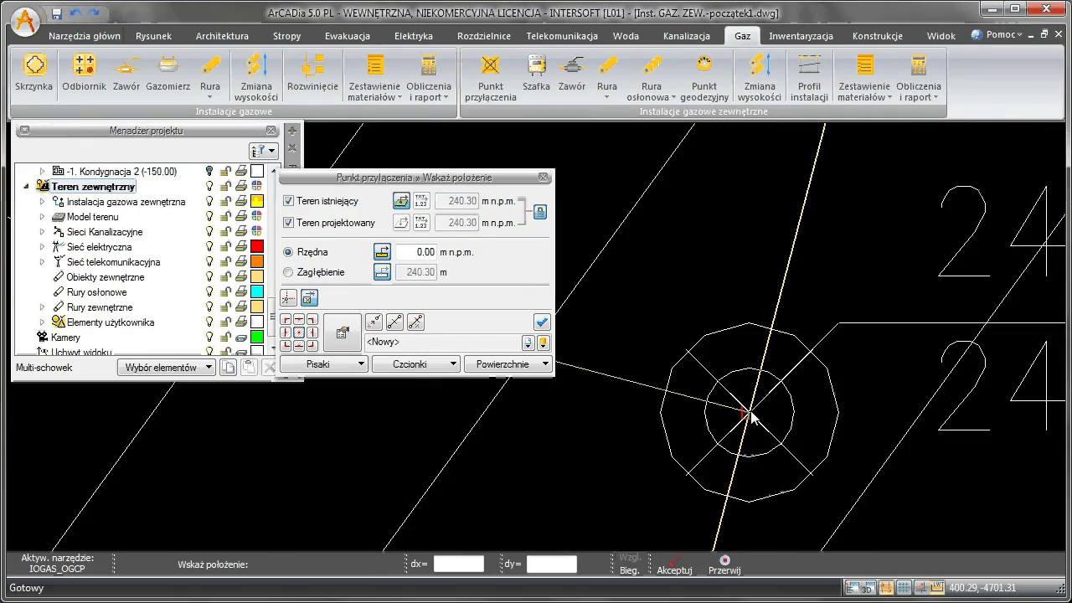
left_click(750, 414)
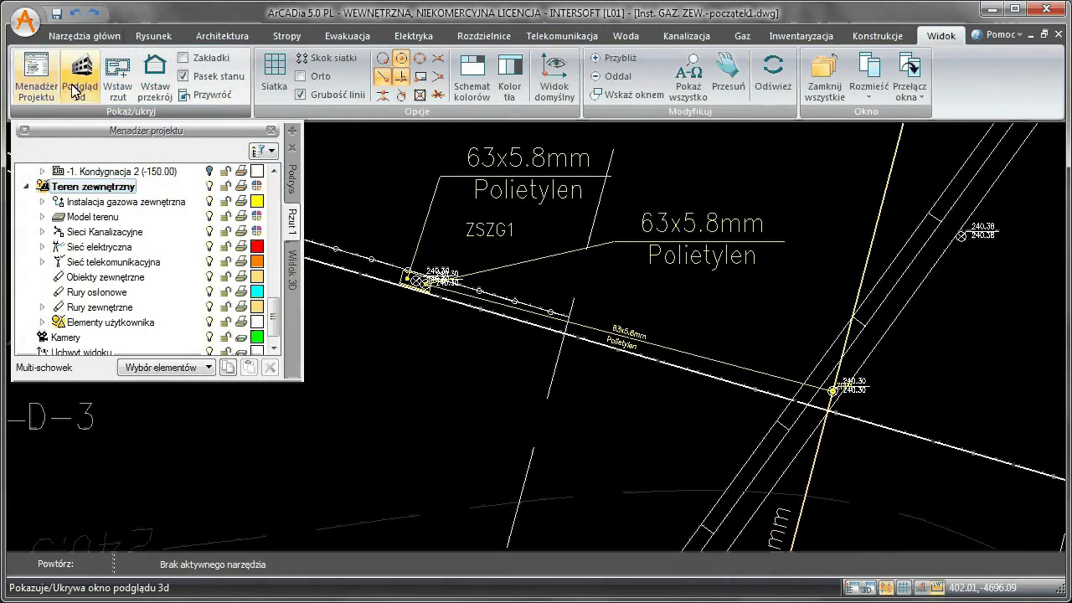
Show the 3D preview from the ZSG1 camera beside the gas cabinet and fence
left_click(133, 143)
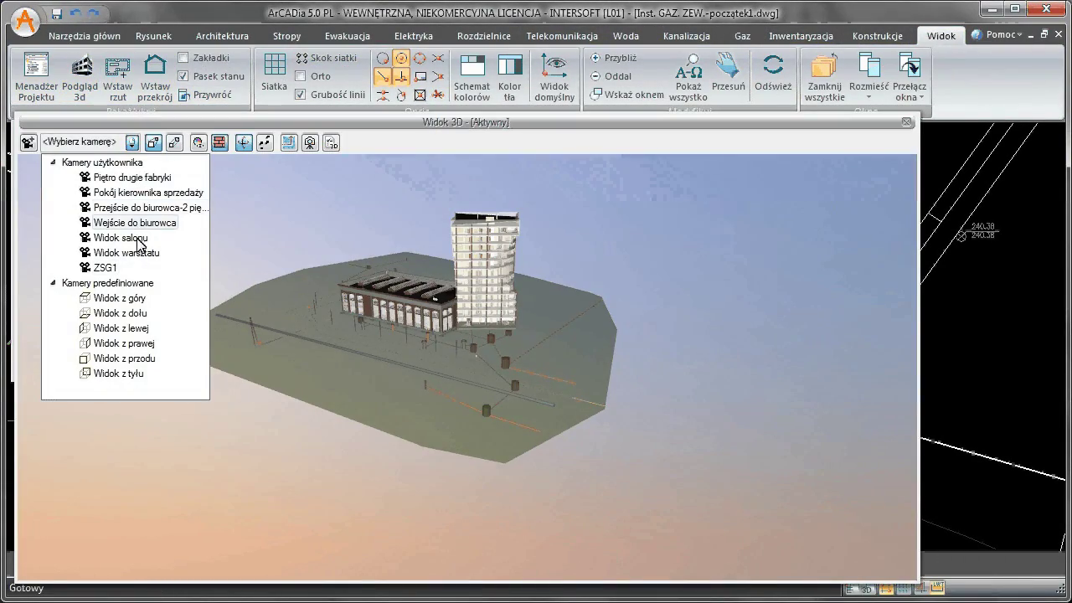
left_click(128, 268)
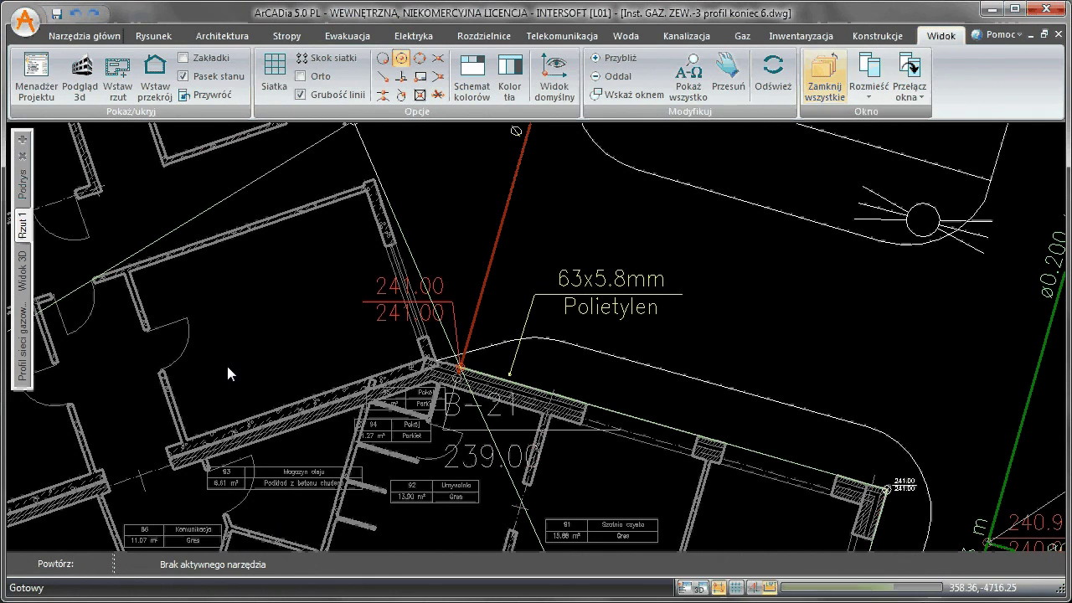
Place an external gas cabinet on the building wall at 241.00/240.87 and check it in 3D
left_click(741, 35)
left_click(534, 89)
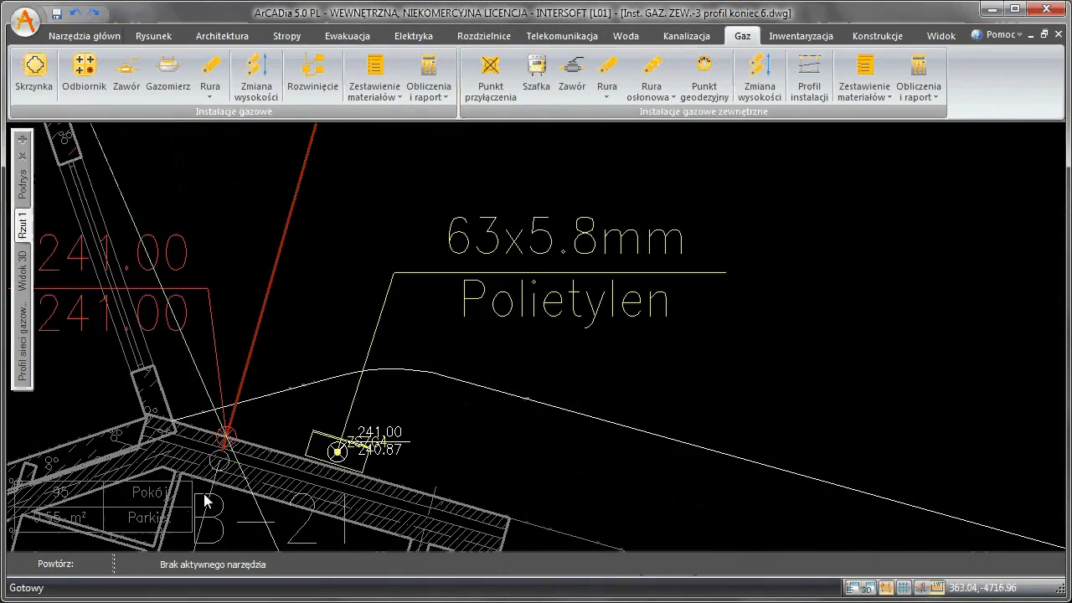
left_click(29, 291)
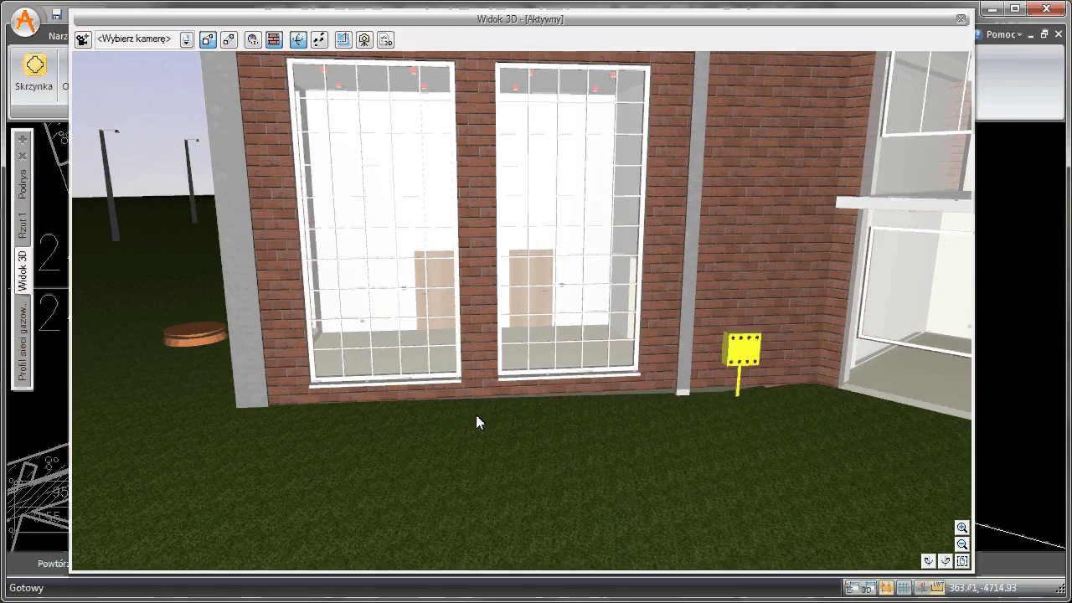
left_click_drag(471, 410, 477, 416)
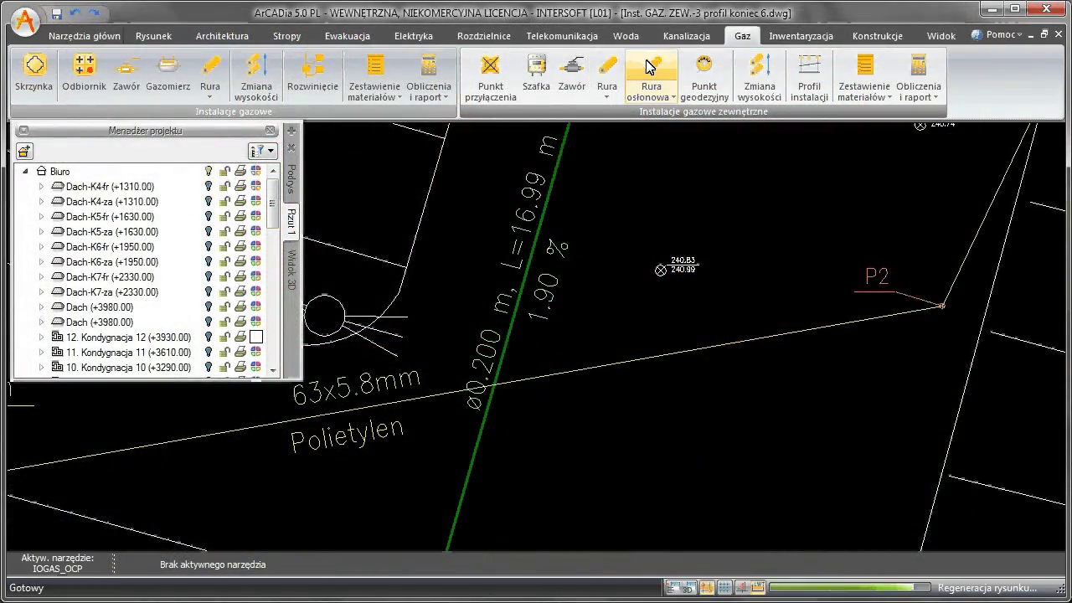
Add a Stal DN 80 casing pipe and a 1.66 m Stal DN 100 casing pipe at gas-line crossings
left_click(650, 67)
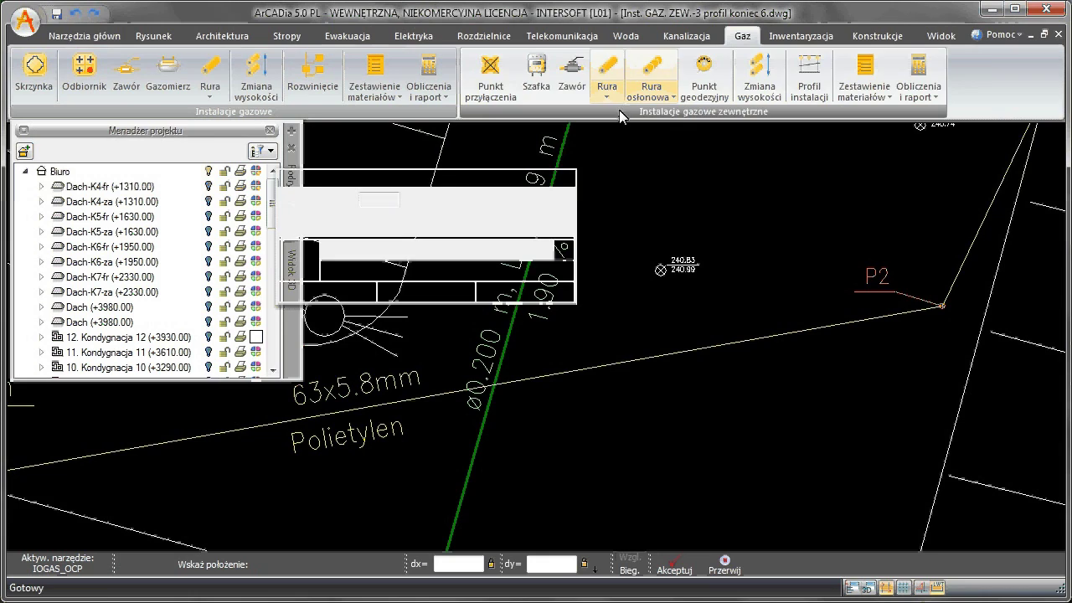
scroll(466, 411, "up", 2)
scroll(469, 360, "up", 2)
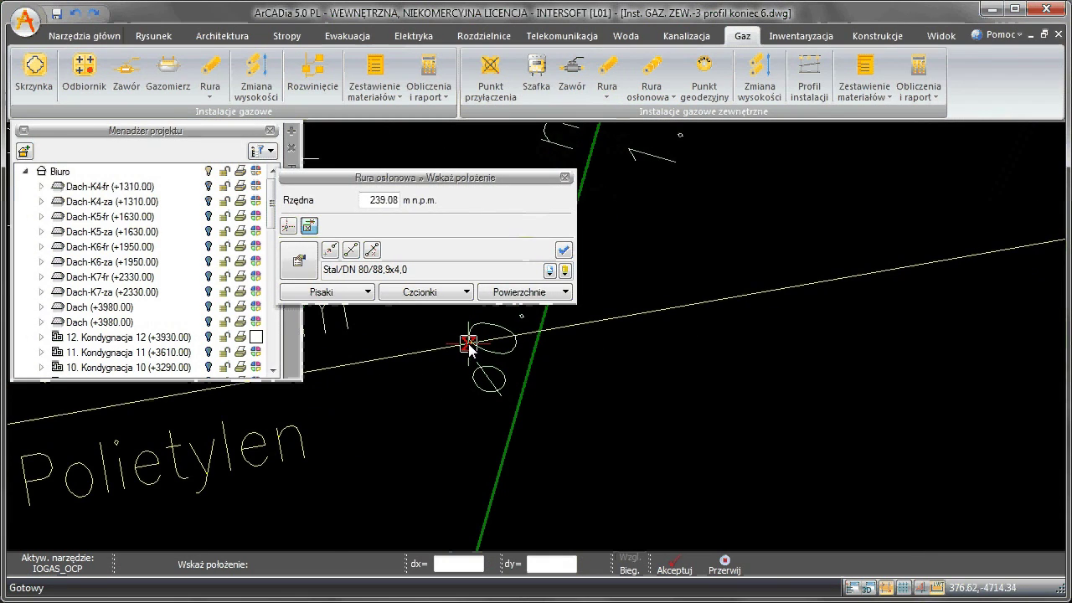
left_click(468, 345)
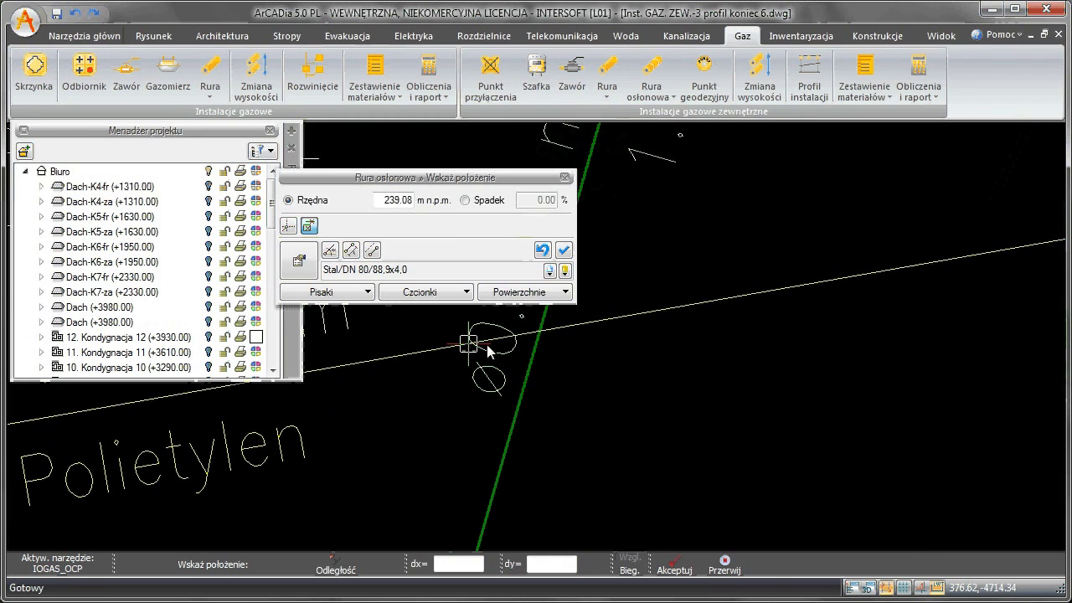
left_click(702, 304)
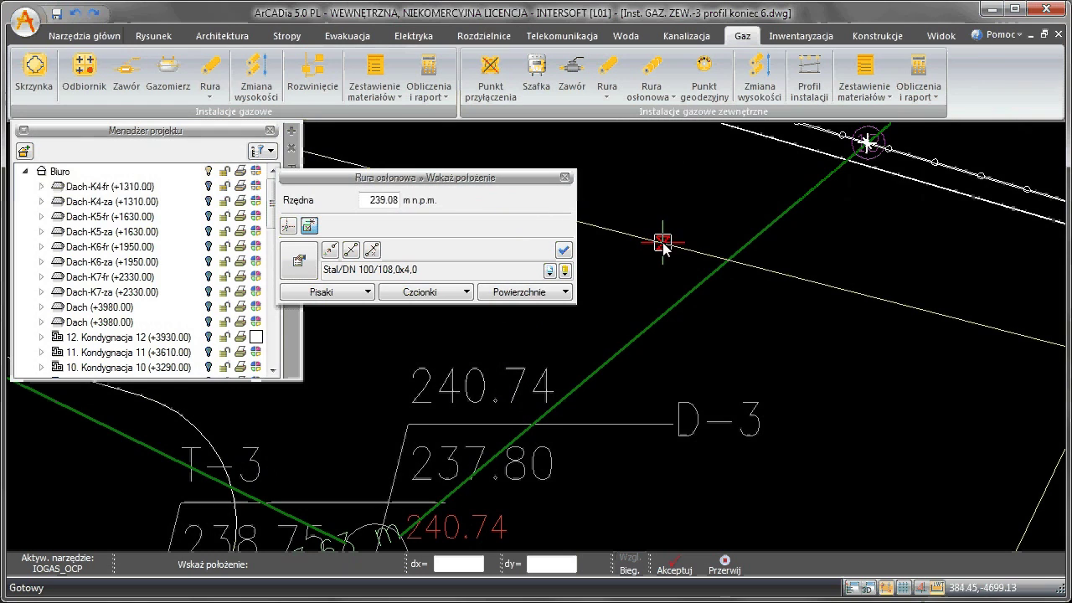
left_click(663, 243)
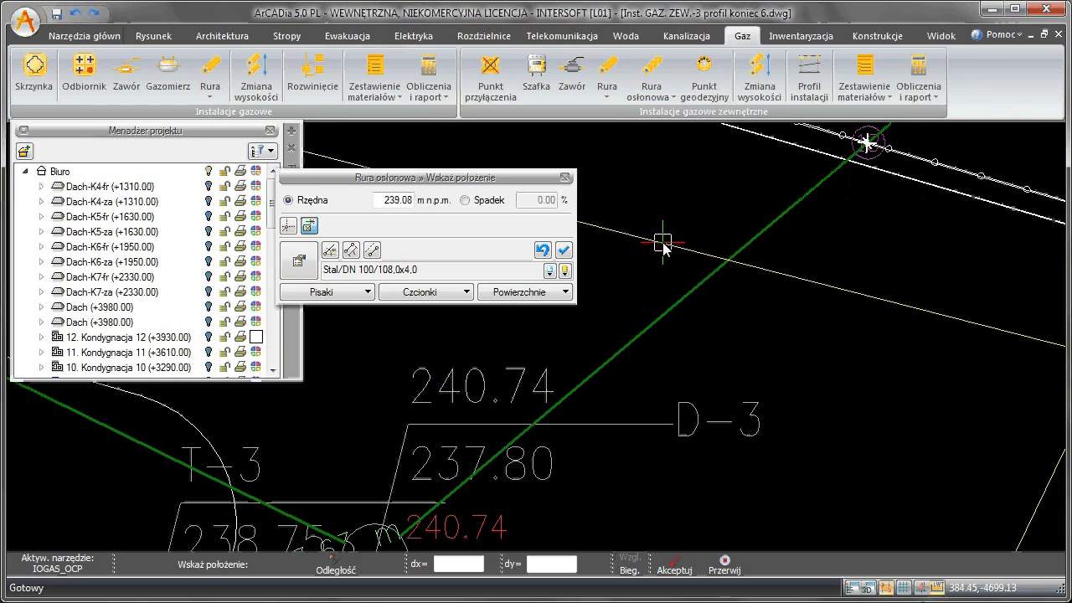
left_click(770, 278)
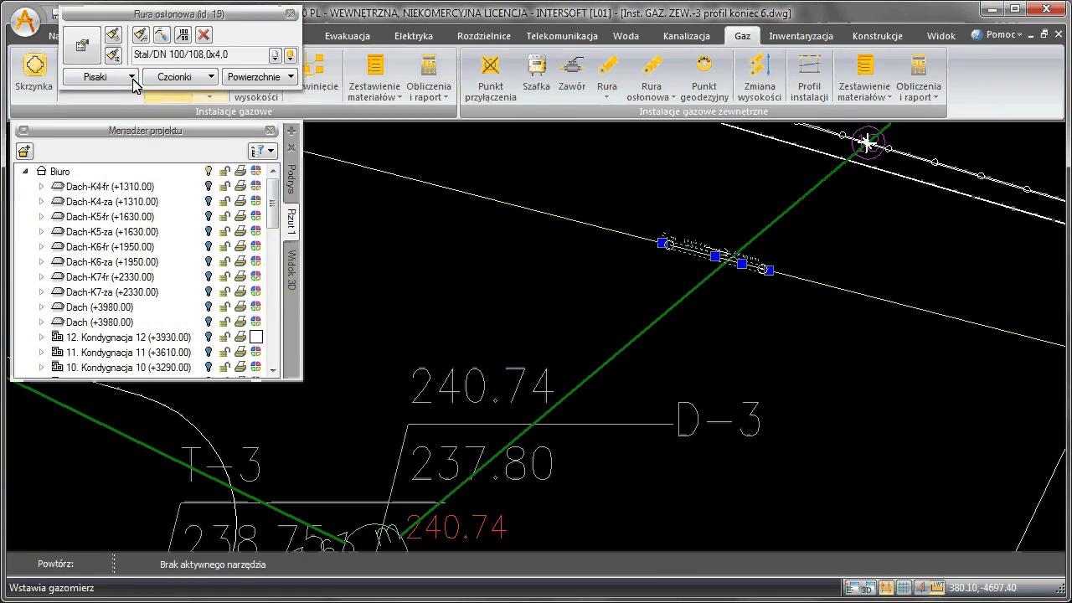
left_click(83, 46)
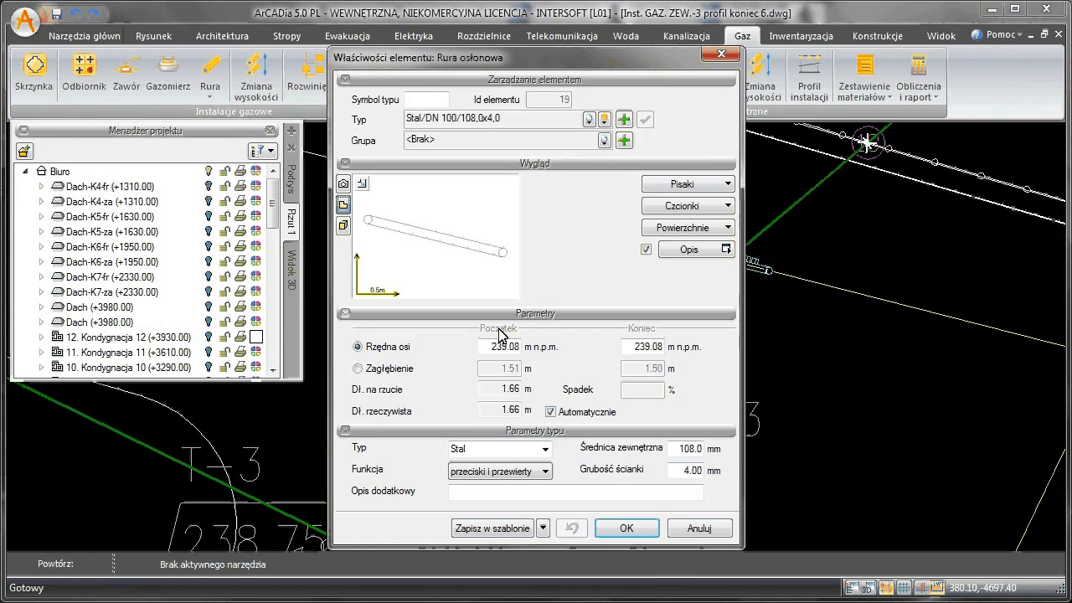
Confirm the DN 100 casing pipe properties so its steel size label appears on the plan
left_click(626, 528)
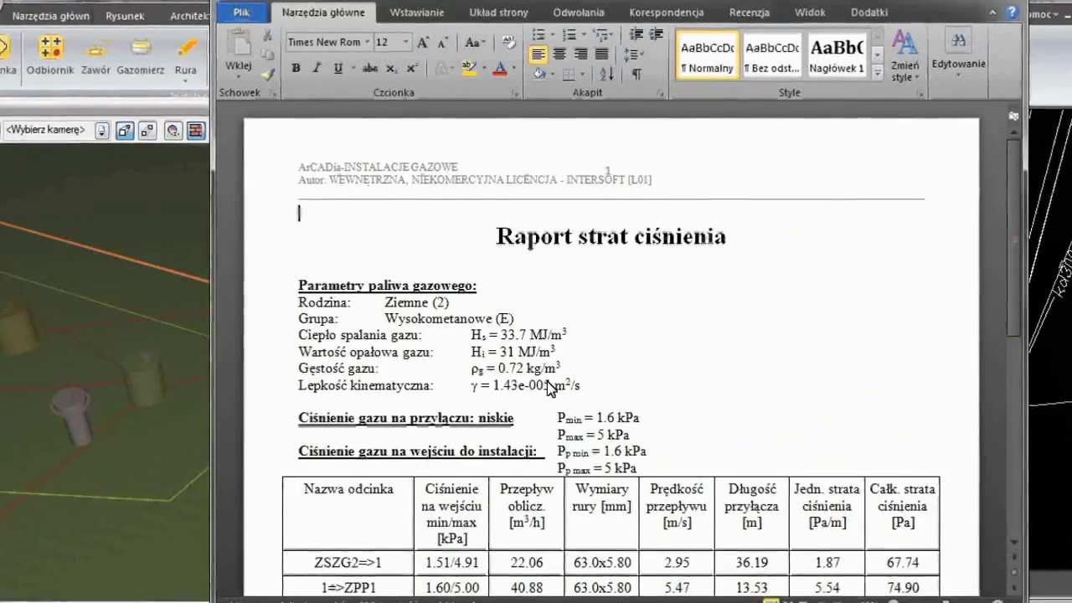
Scroll through the report's section-loss table and pressure-loss totals in Word
scroll(550, 387, "down", 2)
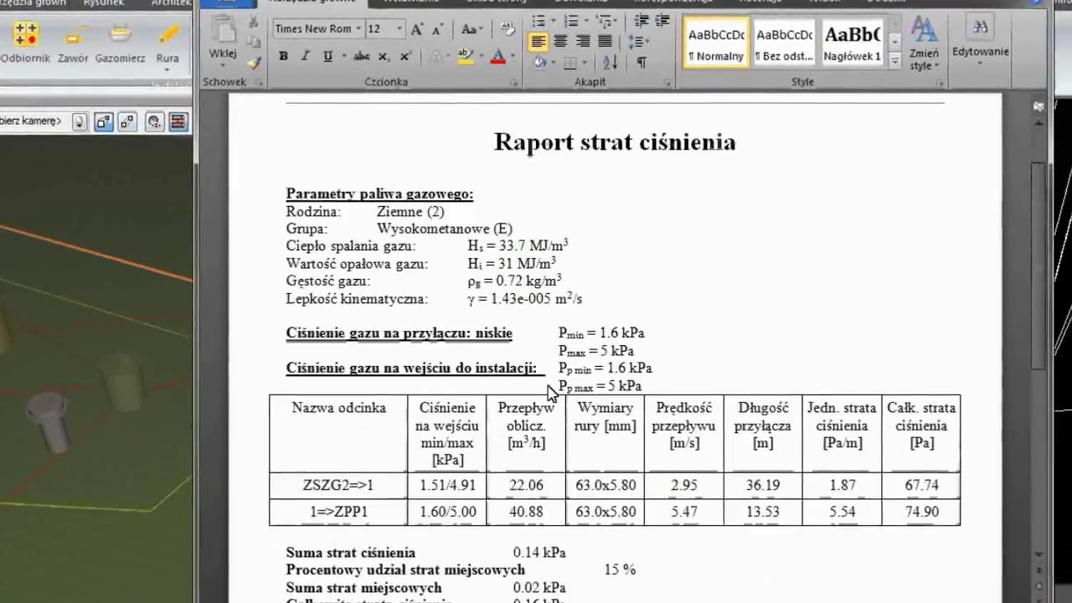
scroll(550, 392, "down", 2)
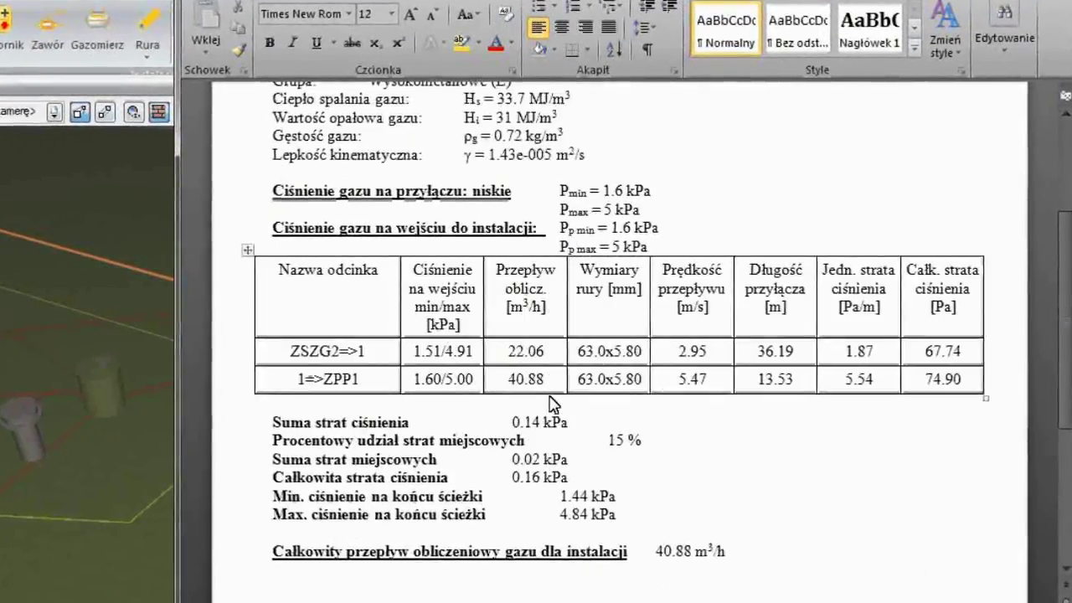
scroll(549, 403, "down", 1)
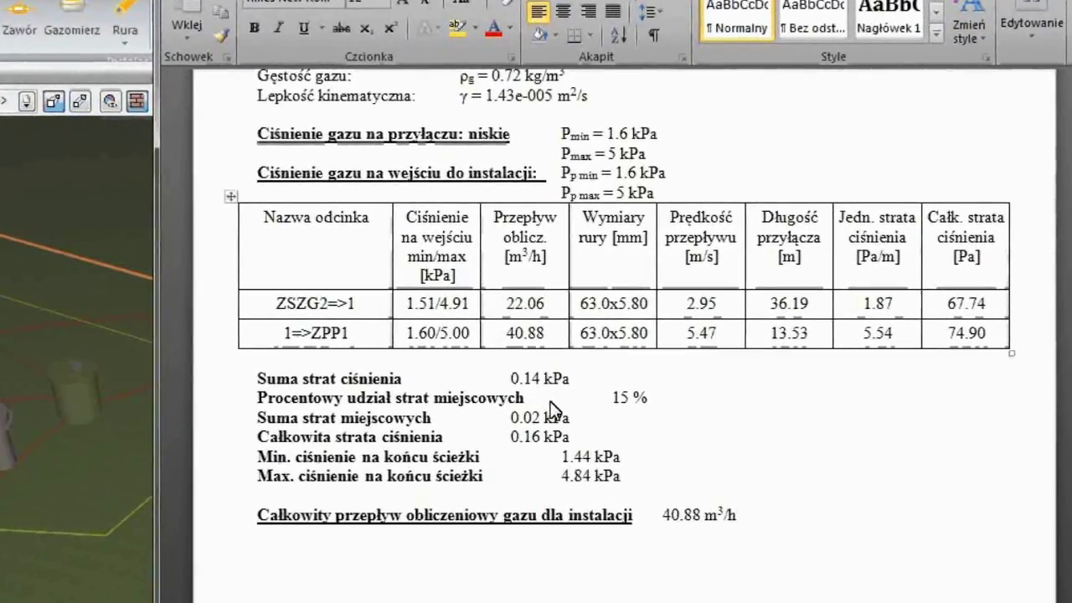
scroll(551, 404, "down", 3)
scroll(550, 406, "up", 5)
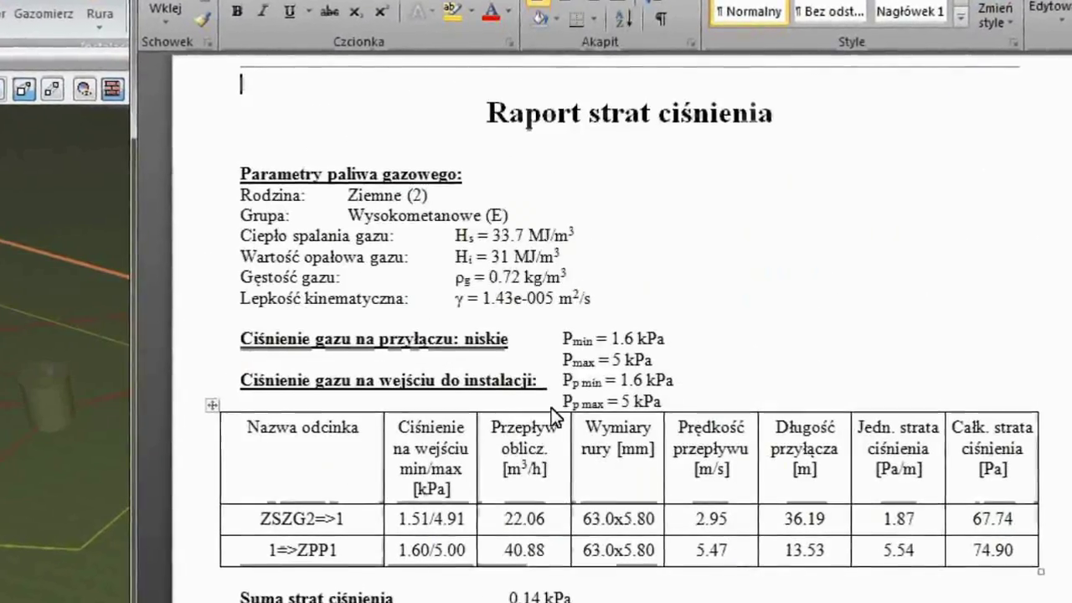
scroll(551, 408, "up", 2)
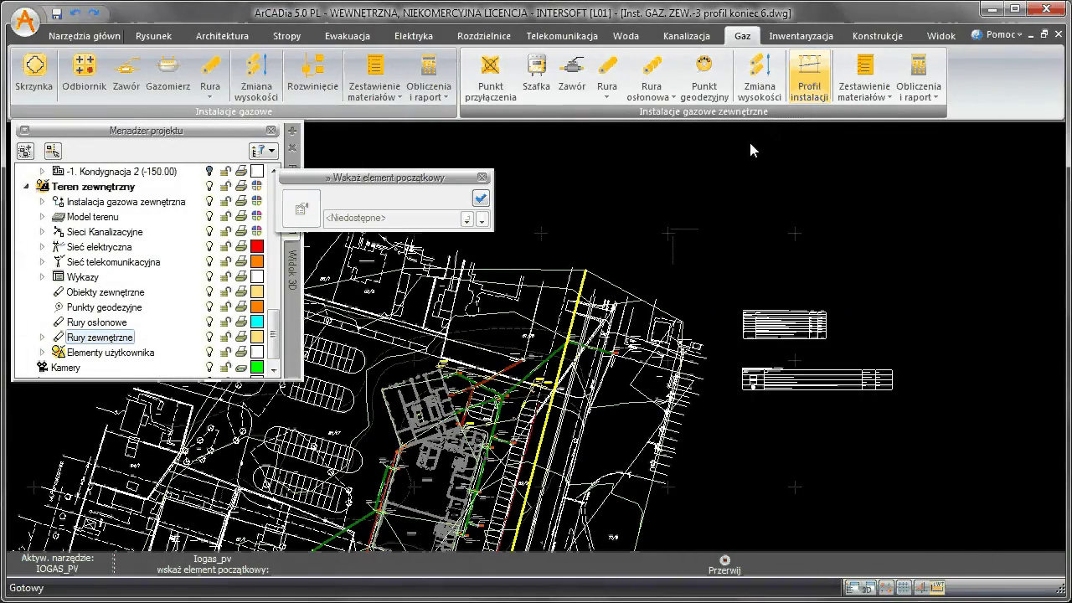
Build the Profil sieci gazowej profile along the 49.72 m ZPP1-ZSZG2 path from the starting pipe
scroll(593, 358, "up", 3)
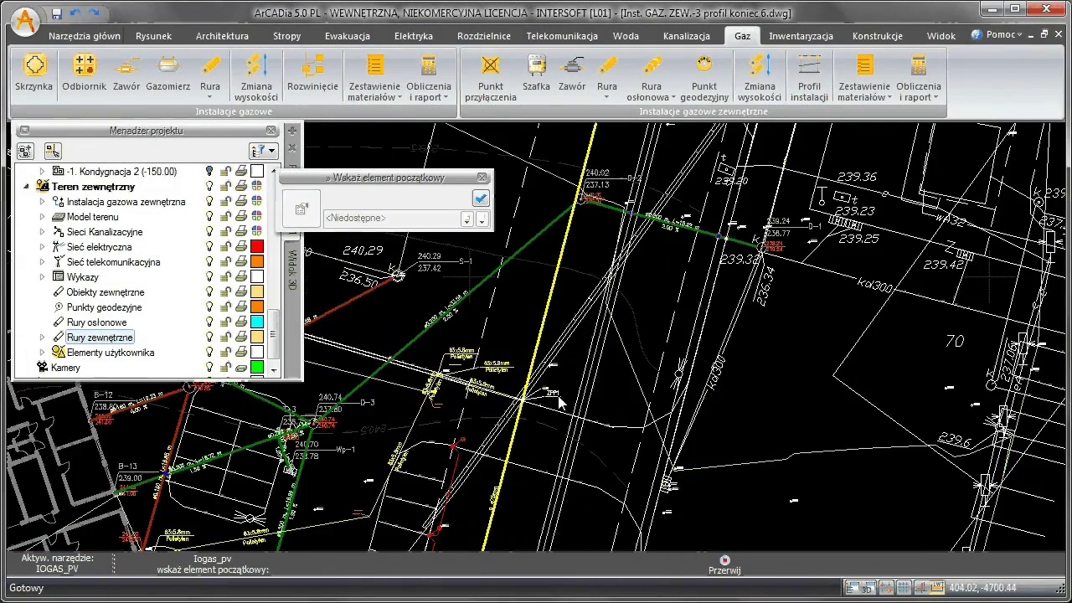
left_click(560, 404)
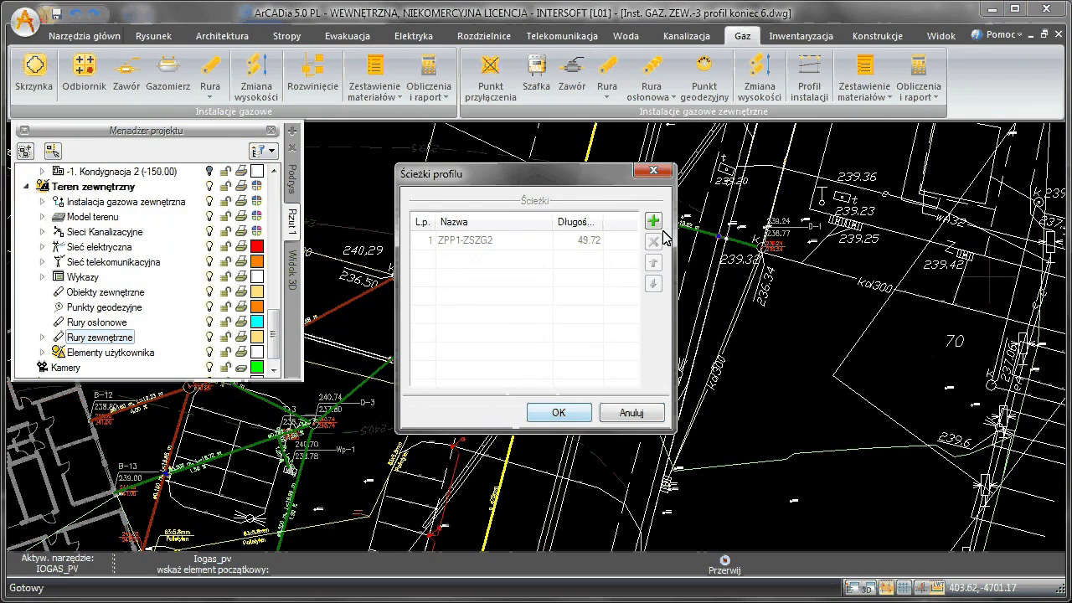
left_click(654, 222)
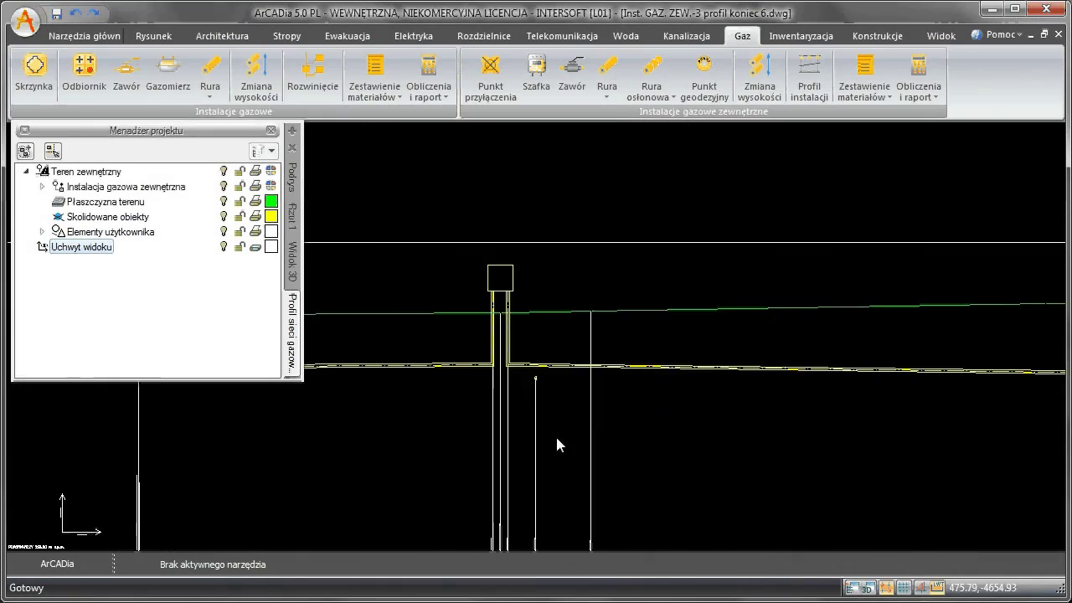
Pan and zoom across the gas network profile to inspect its elevation labels
middle_click_drag(555, 434, 557, 309)
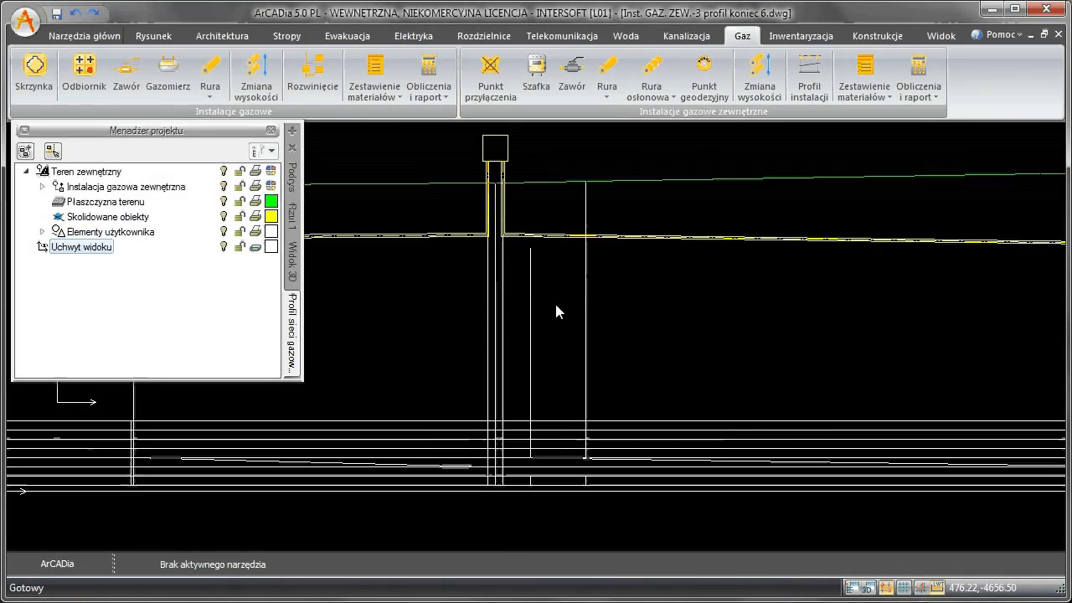
scroll(535, 402, "up", 2)
scroll(550, 371, "up", 2)
scroll(546, 378, "up", 2)
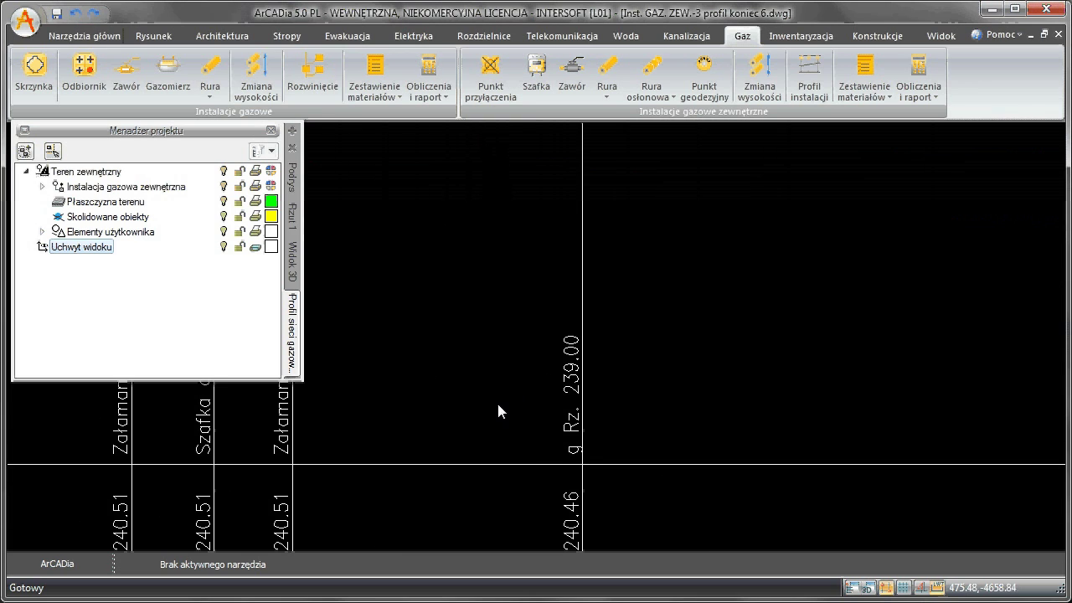
scroll(459, 407, "down", 2)
scroll(459, 409, "down", 2)
scroll(458, 410, "down", 2)
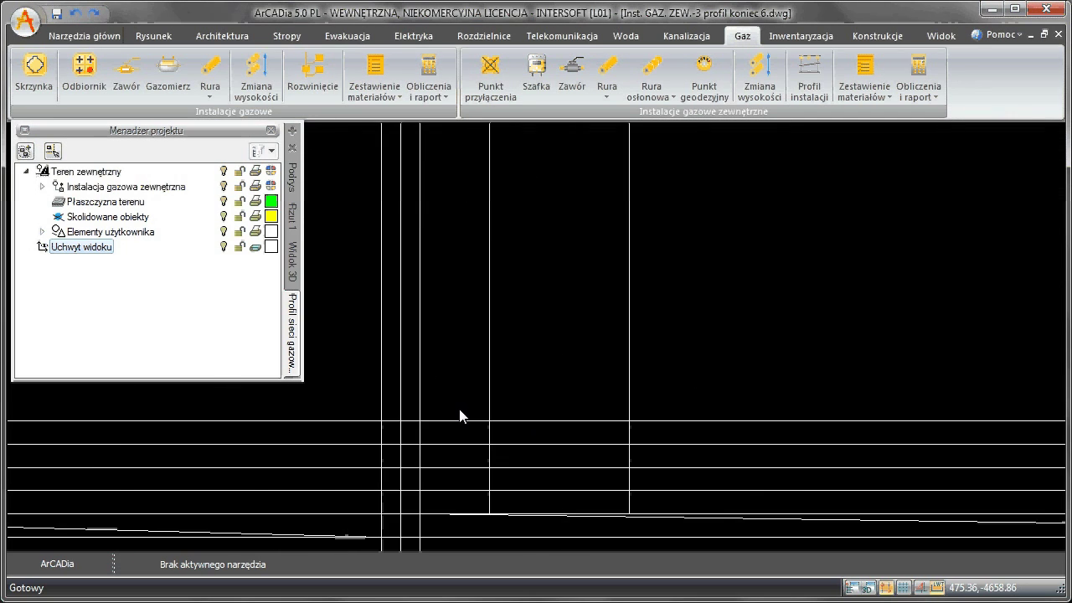
scroll(459, 413, "down", 1)
Review the 10-item external gas materials list in the drawing, then close the Ceninwest estimate window
mouse_move(799, 449)
middle_mouse_down()
mouse_move(232, 426)
mouse_move(479, 421)
middle_mouse_up()
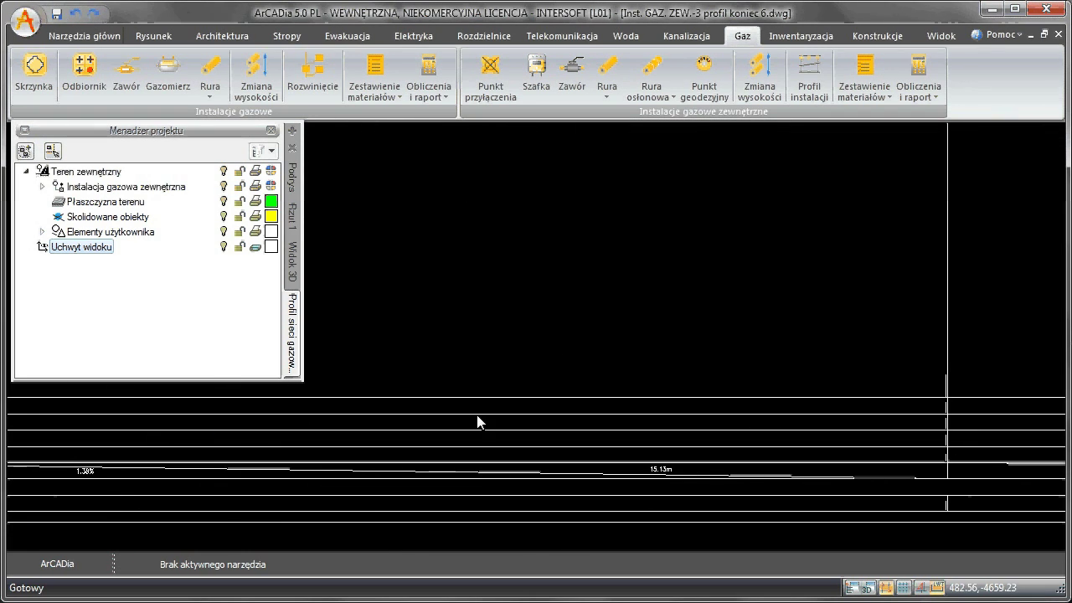
scroll(431, 323, "up", 3)
scroll(432, 320, "up", 2)
scroll(432, 323, "down", 3)
scroll(433, 323, "down", 2)
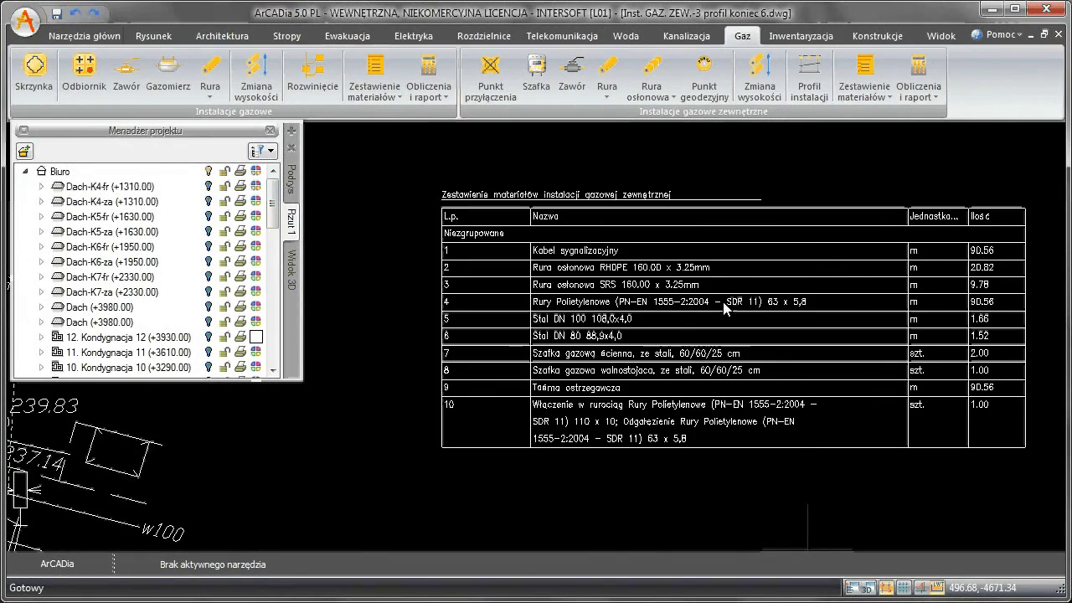
middle_click_drag(686, 336, 682, 328)
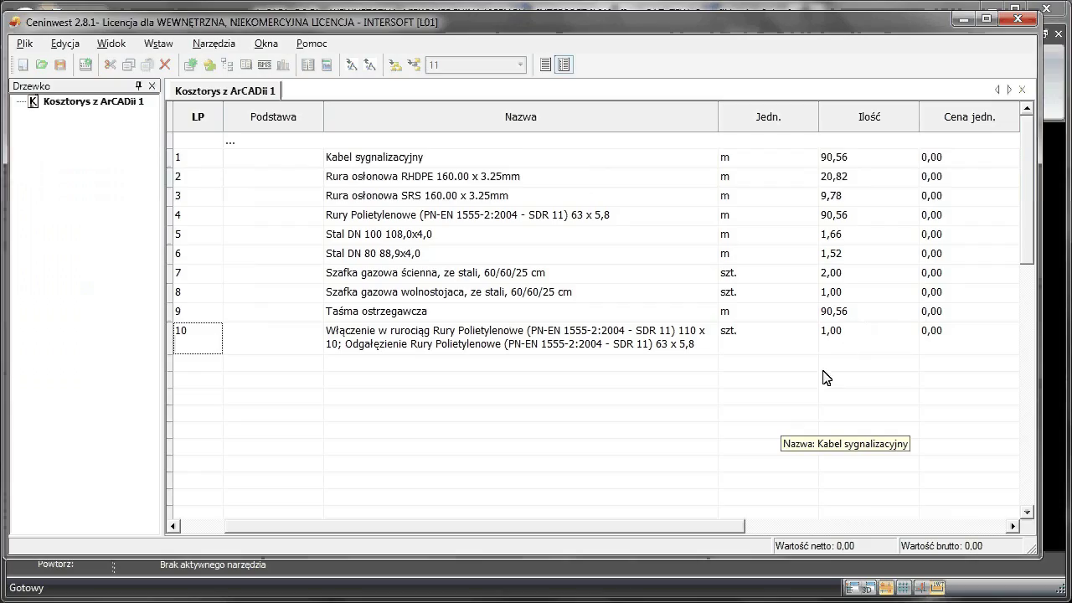
left_click(1021, 26)
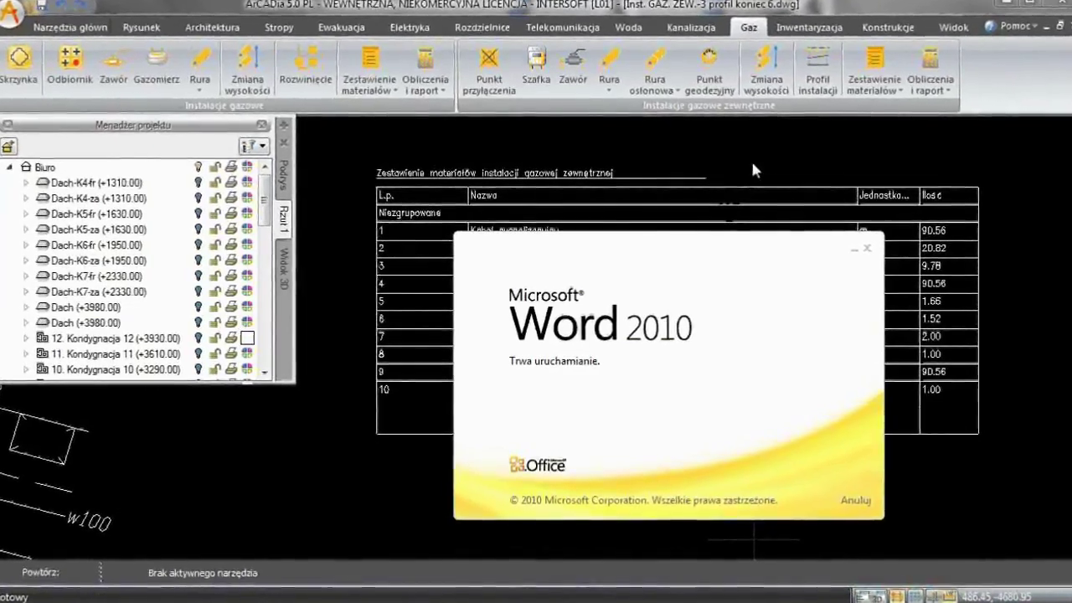